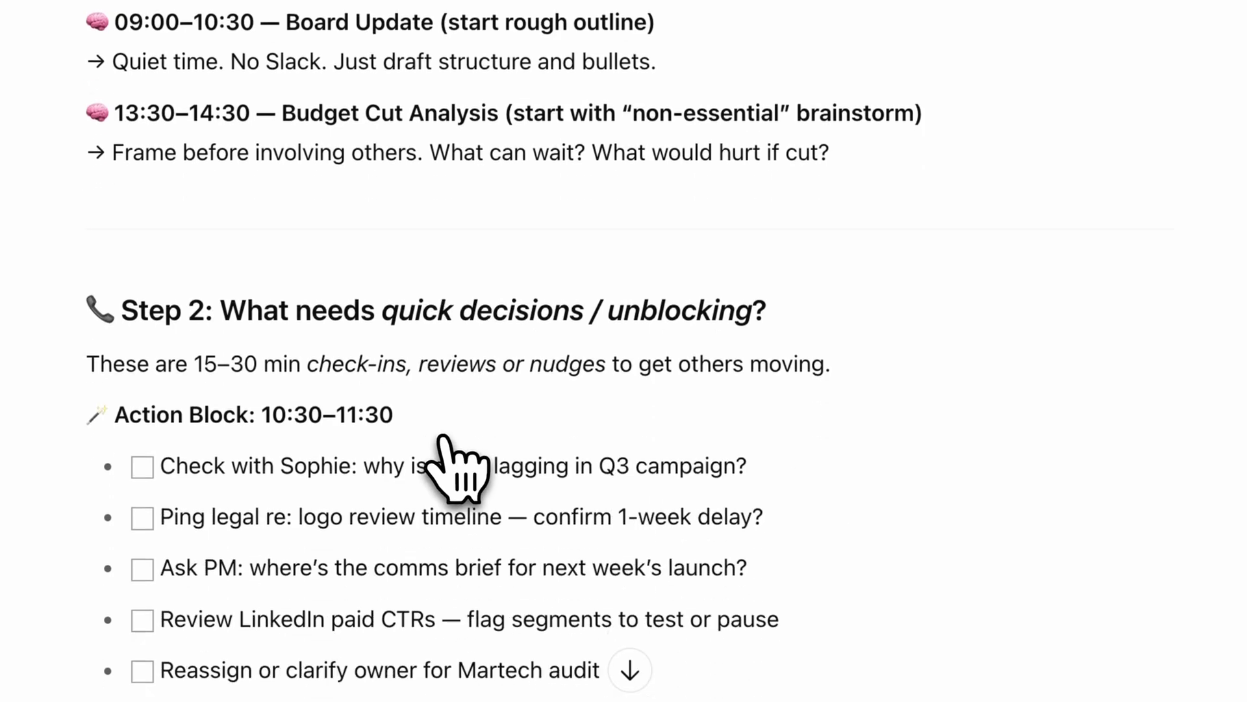
pyautogui.scroll(-3, 455, 465)
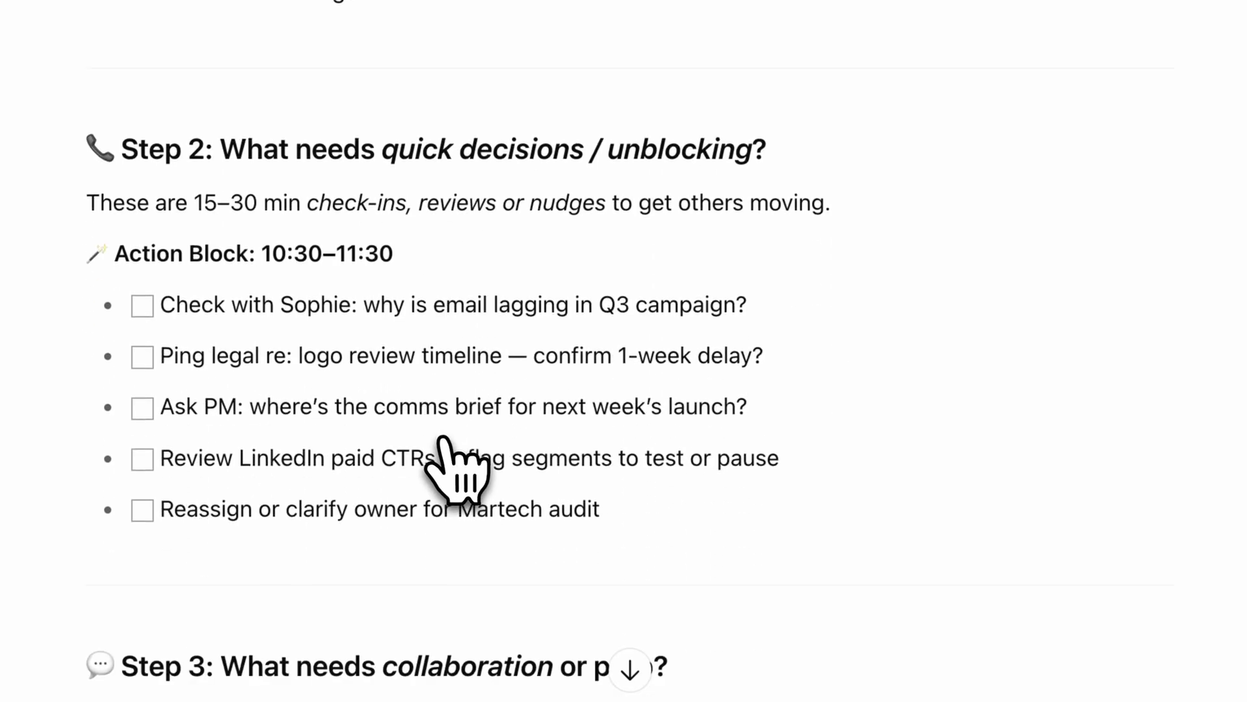
pyautogui.scroll(-2, 466, 313)
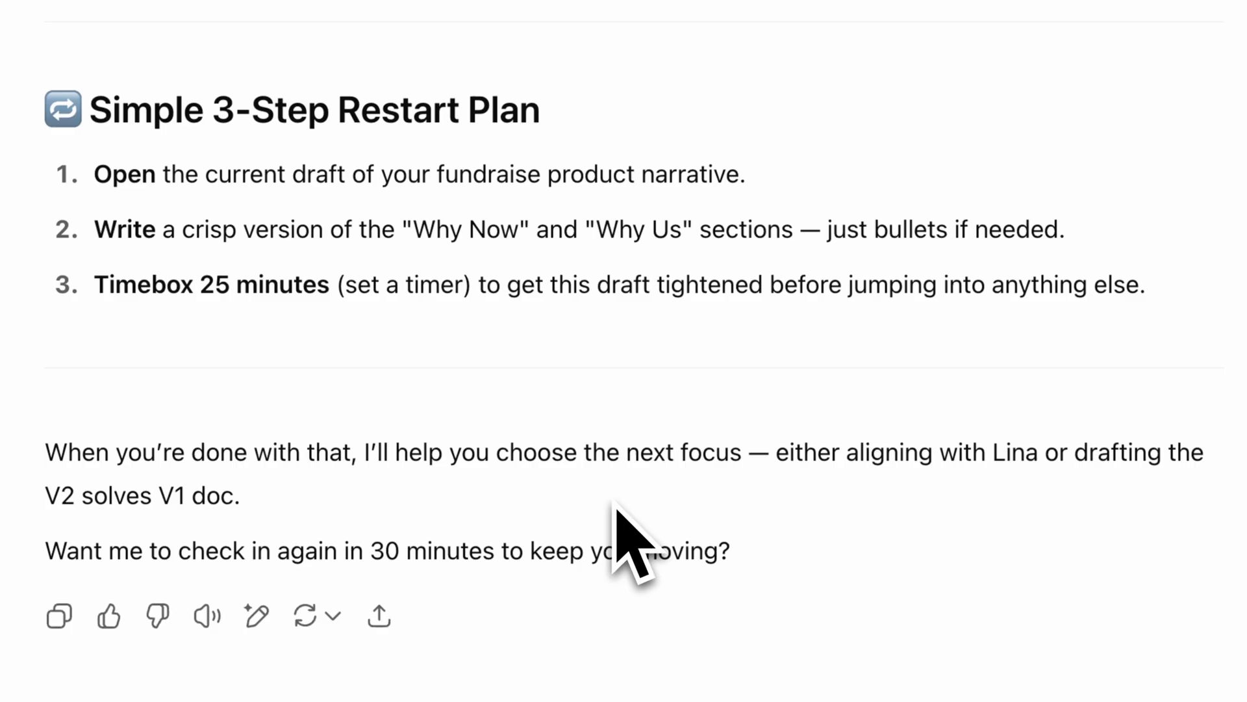
pyautogui.moveTo(45, 550); pyautogui.dragTo(788, 515)
pyautogui.click(732, 571)
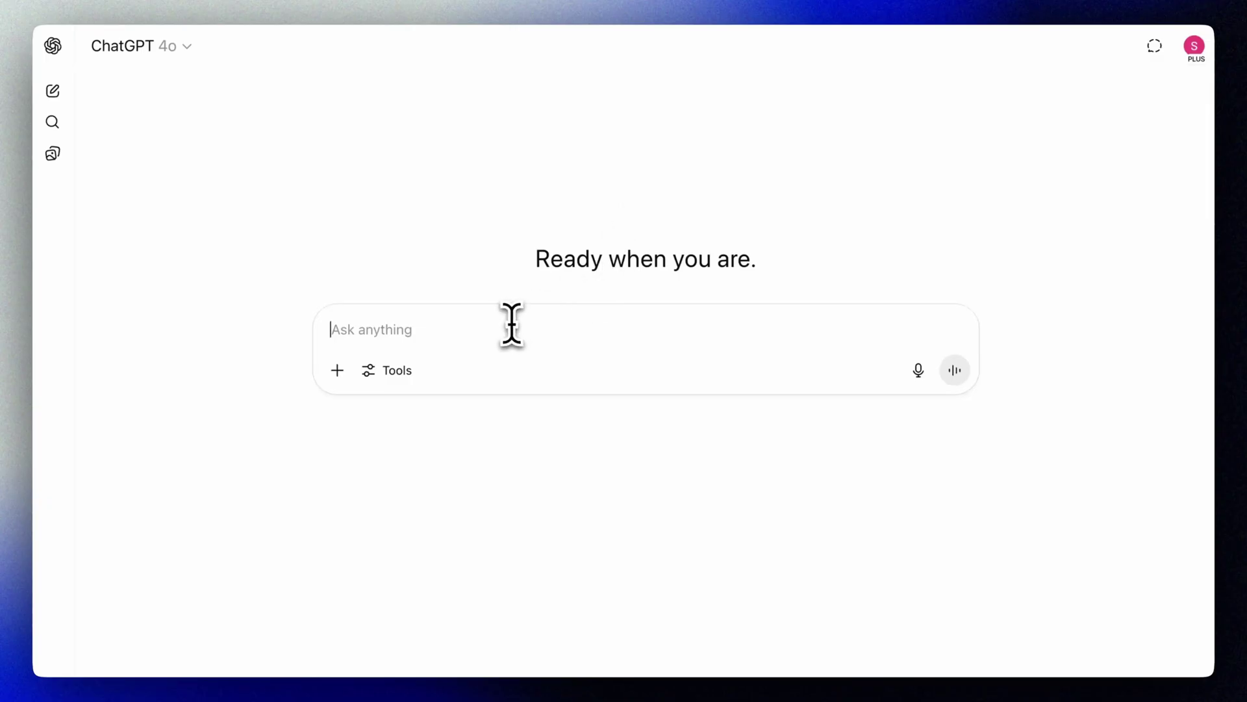
# - Ask for the main phases, key tasks and rough timing of a new company website rollout, including risks like delays, and read the answer
pyautogui.write('I’m rolling out a new company website. Can you map out the main phases, key tasks, and rough timing — and call out any risks like delays?')
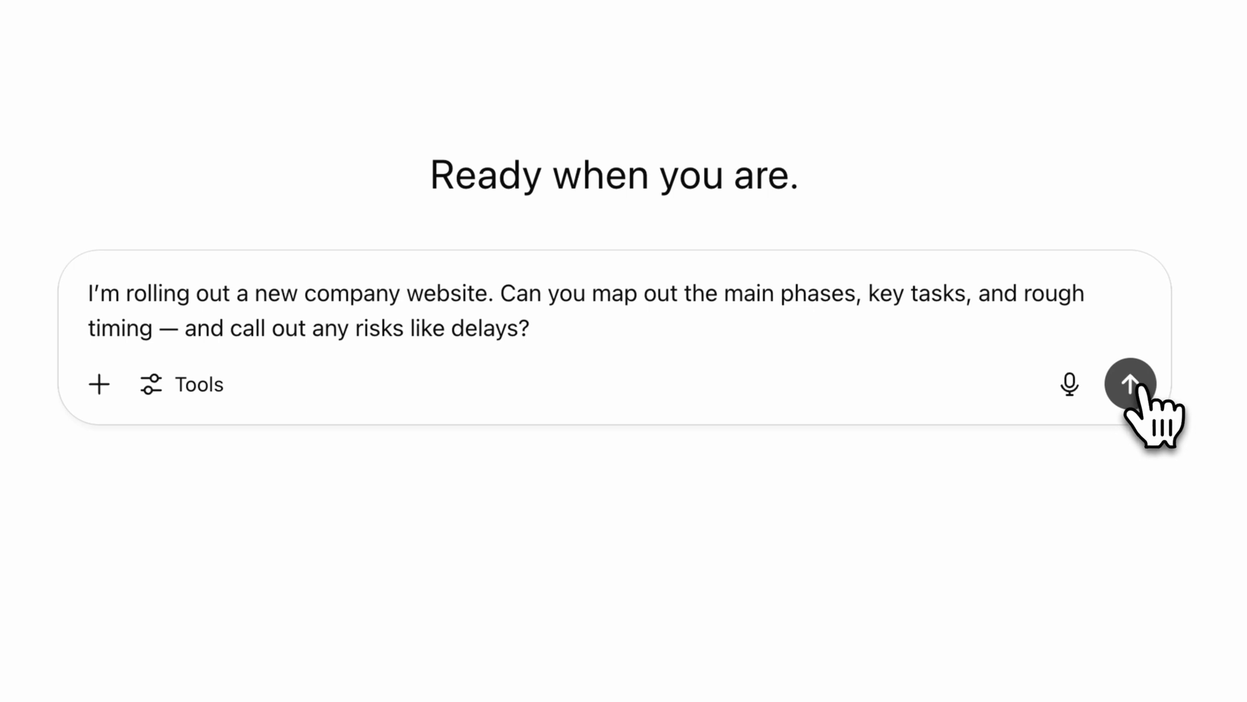
pyautogui.click(1134, 387)
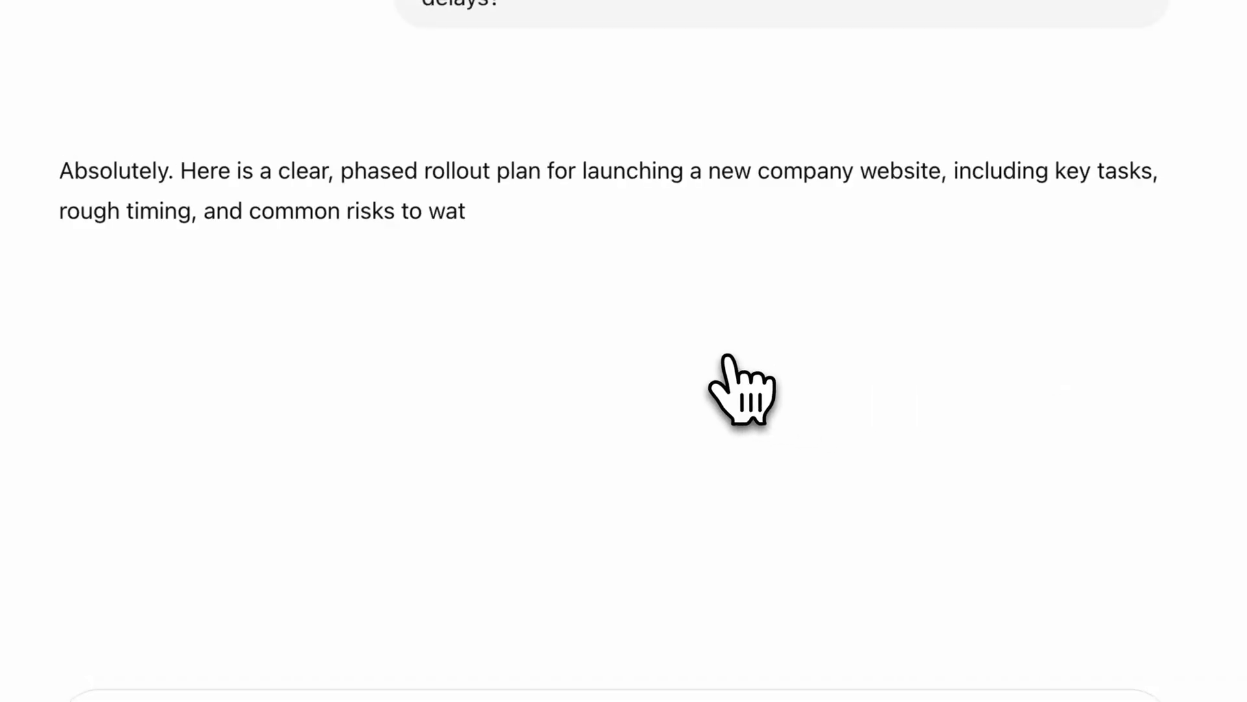
pyautogui.scroll(-3, 740, 390)
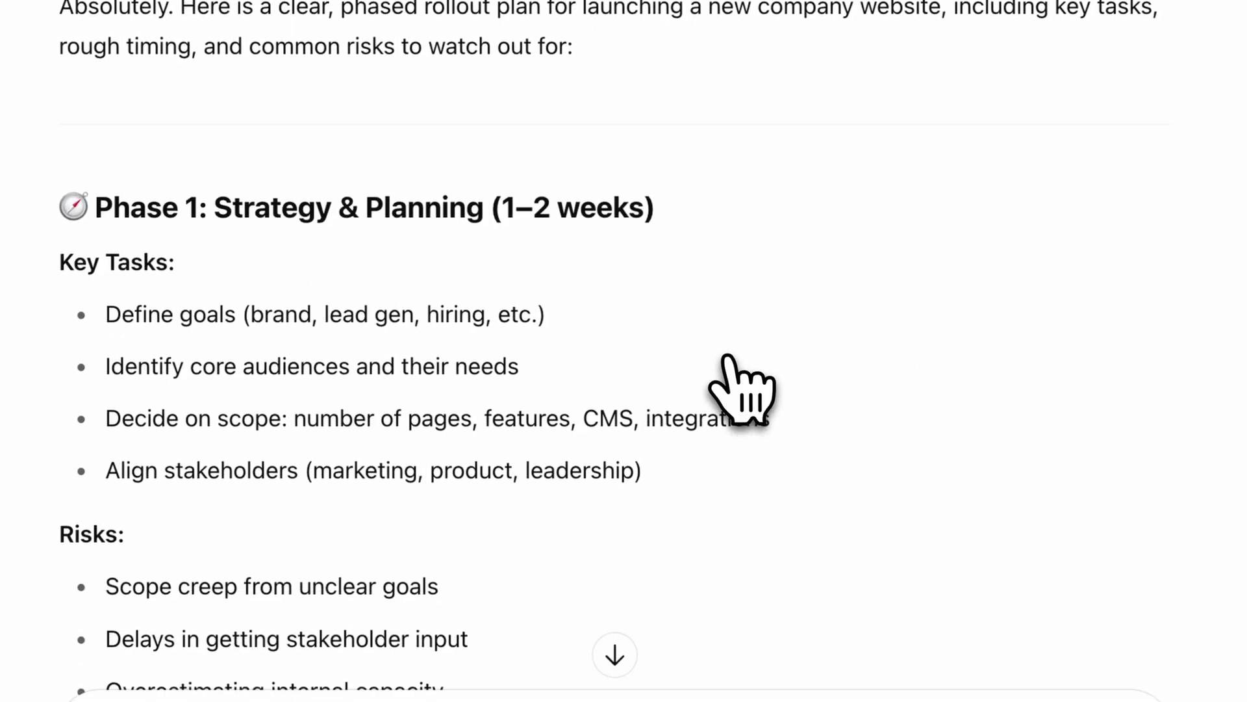
pyautogui.scroll(-4, 741, 390)
pyautogui.scroll(-10, 741, 389)
pyautogui.scroll(-12, 740, 389)
pyautogui.scroll(-16, 741, 390)
pyautogui.scroll(-19, 741, 390)
pyautogui.scroll(-5, 729, 357)
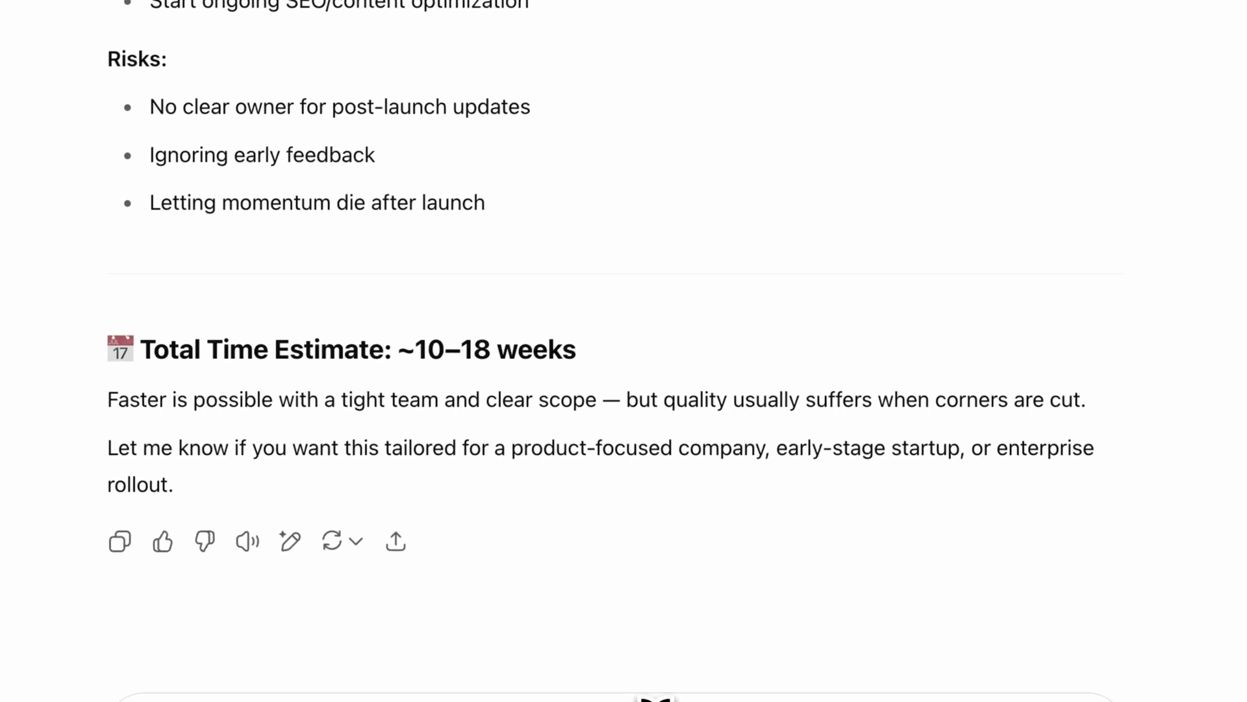
# - Submit the follow-up prompt for a reworked company website rollout plan and read its phases, risks and total timeline
pyautogui.press('Return')
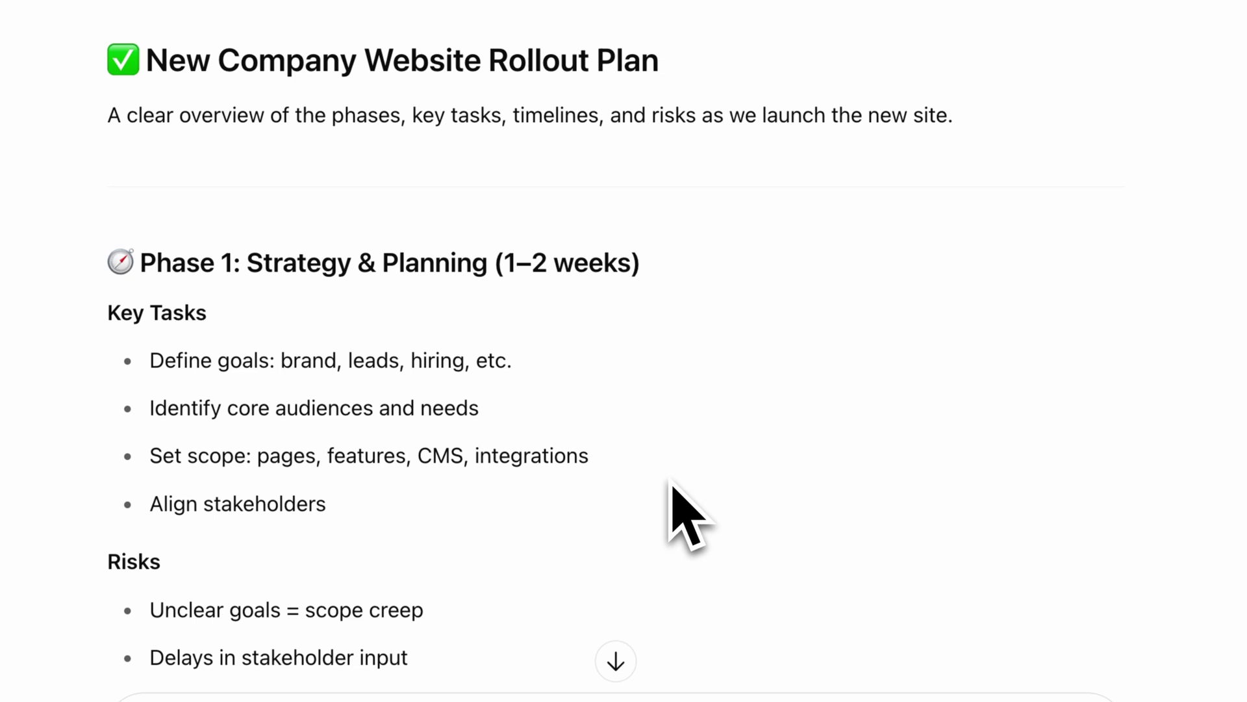
pyautogui.scroll(-20, 679, 513)
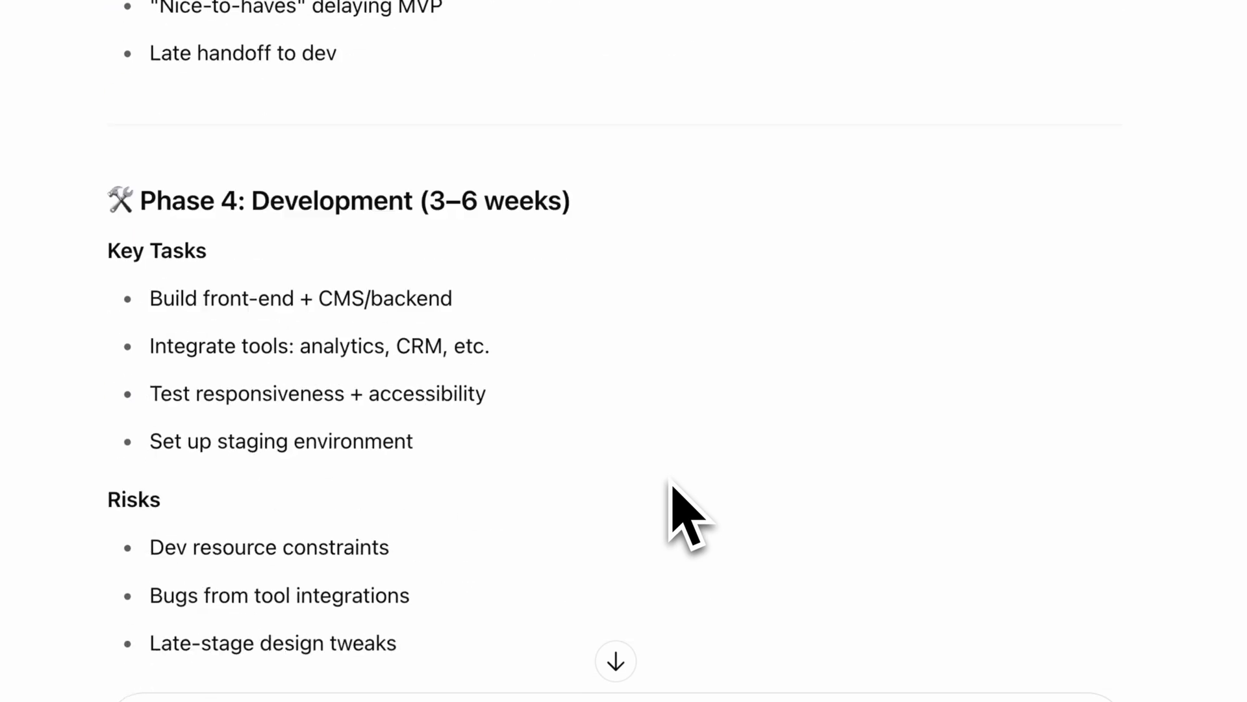
pyautogui.scroll(-15, 679, 513)
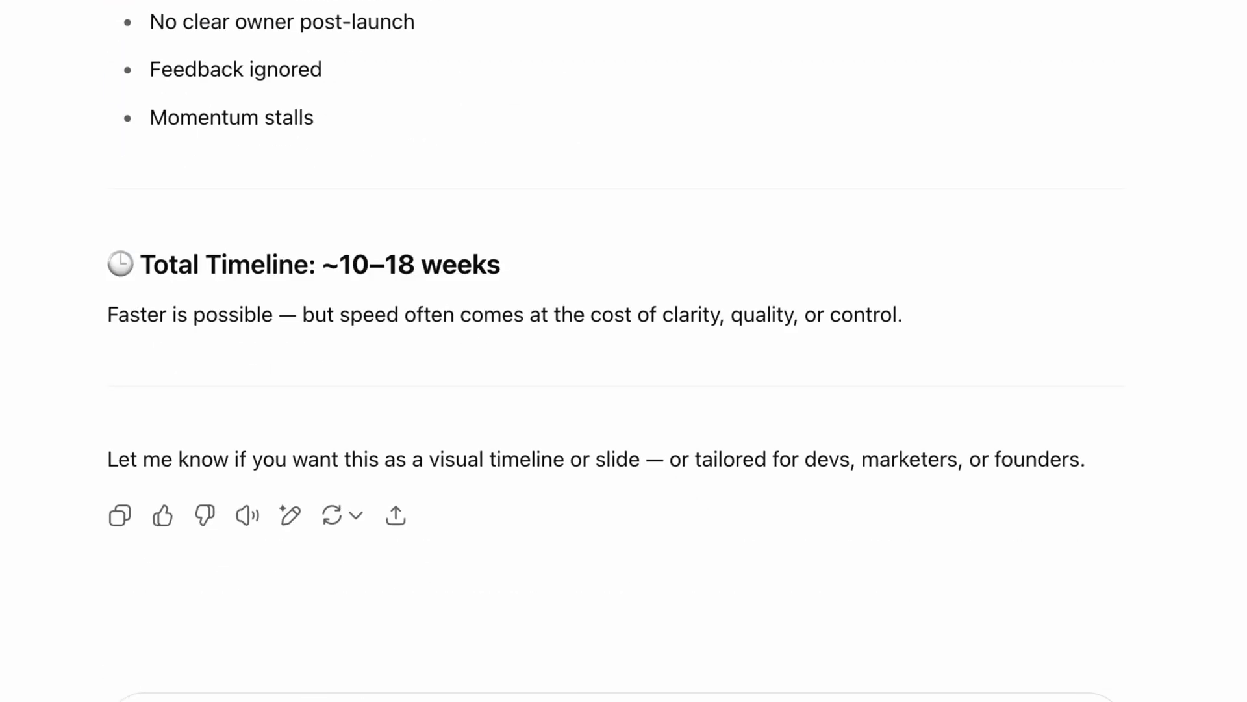
# - Ask for a sitemap draft for a B2B AI tool that helps companies manage AI agent workflows, and read through it
pyautogui.write('Can you help me draft a sitemap? We are selling a B2B AI tool to help companies manage AI agent workflows.')
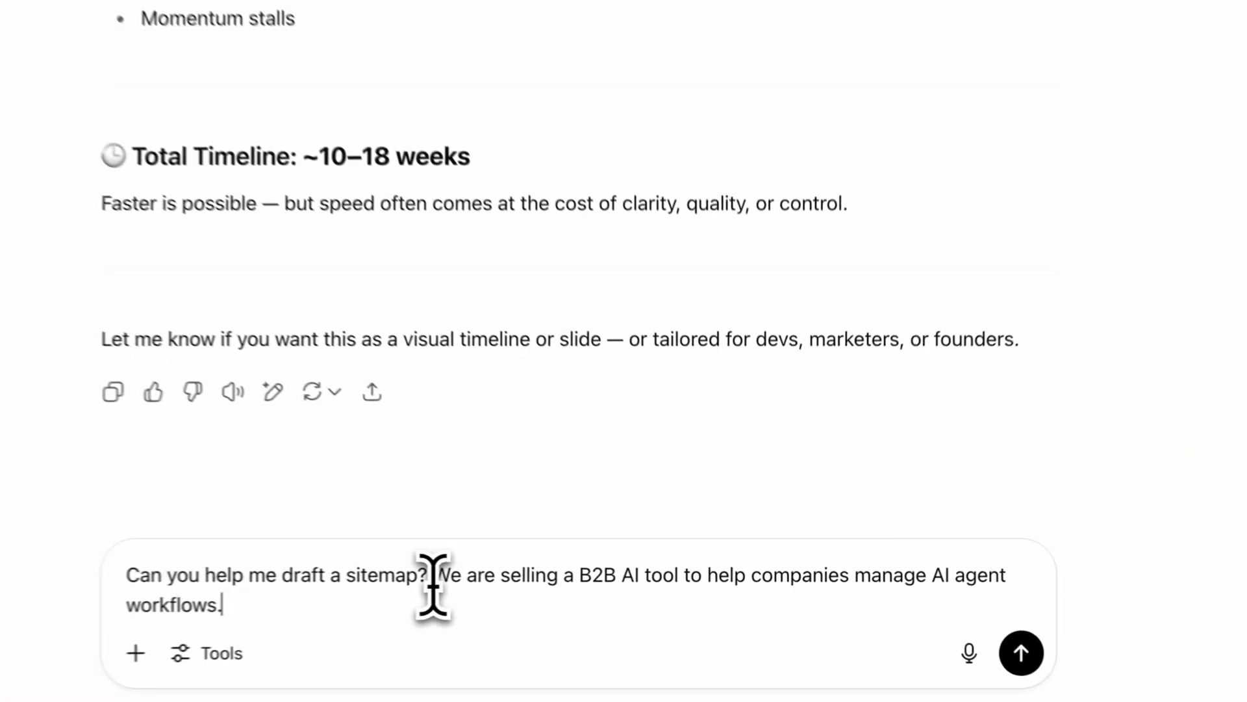
pyautogui.press('Return')
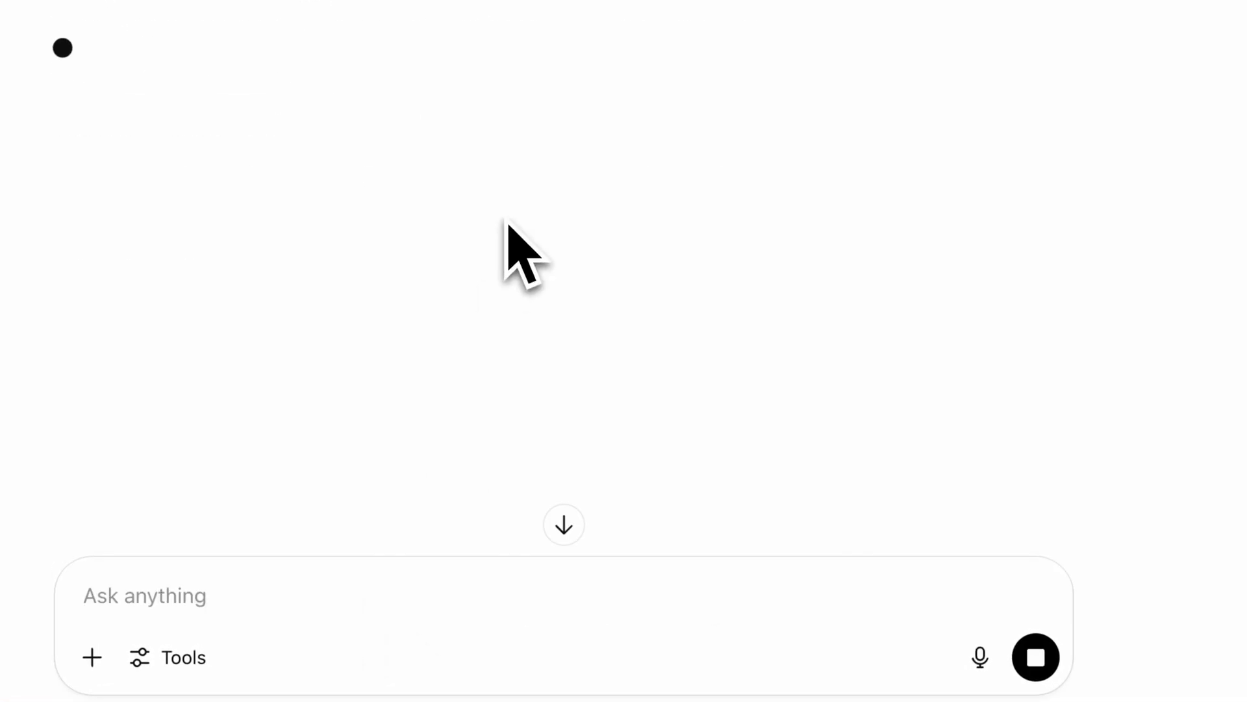
pyautogui.scroll(-10, 690, 256)
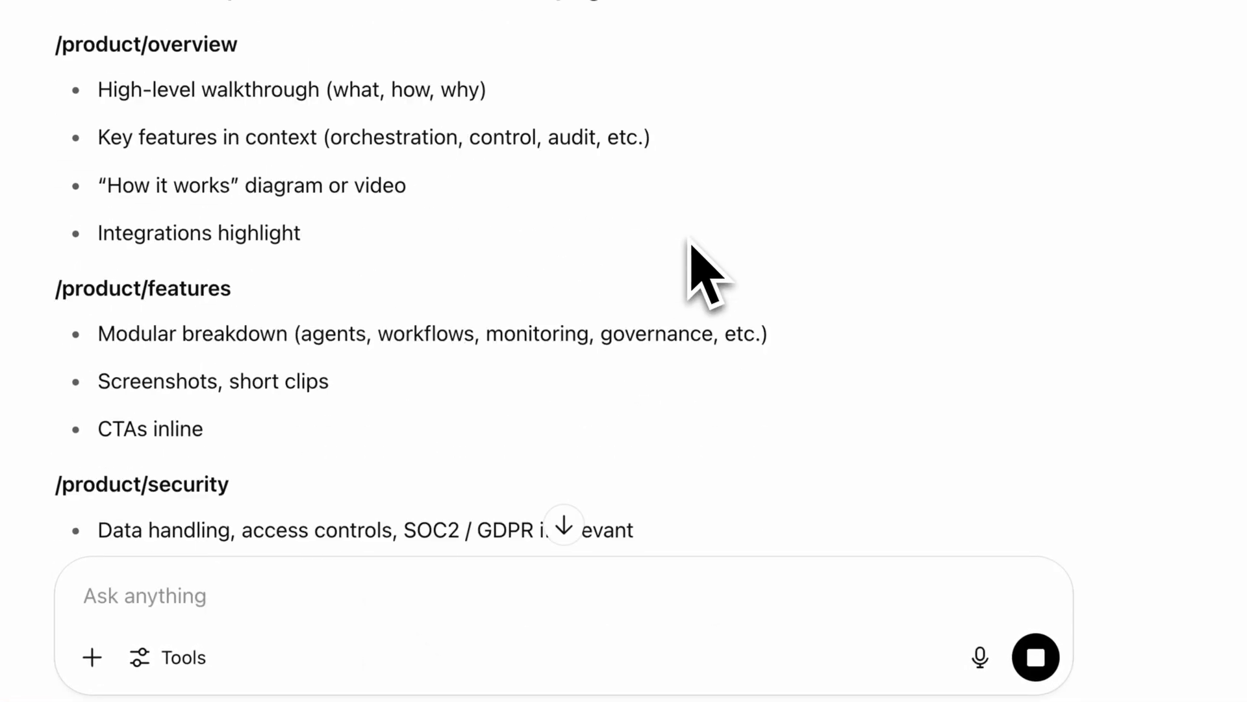
pyautogui.scroll(-15, 690, 242)
pyautogui.scroll(-20, 690, 240)
pyautogui.scroll(-15, 690, 247)
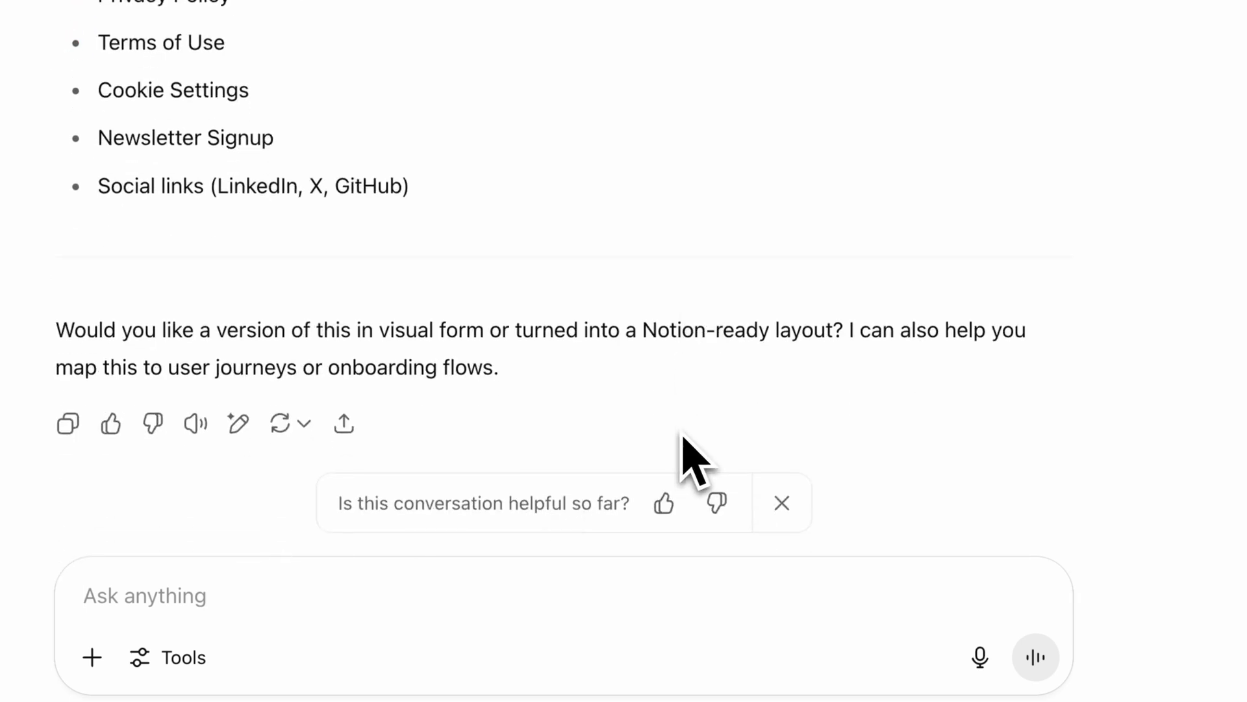
# - Ask for template texts as a starting point for the landing page and read through the draft
pyautogui.write('Great. Can you draft template texts I can use as a starting point for the landing page?')
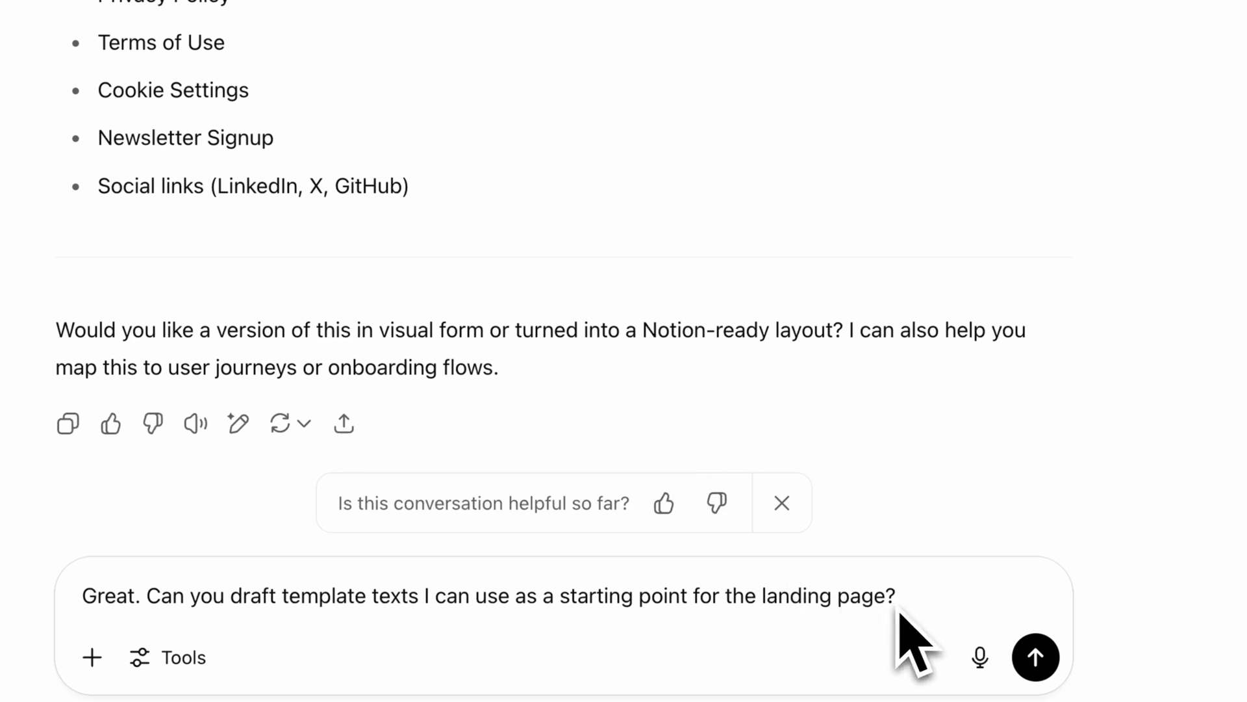
pyautogui.click(1035, 657)
pyautogui.scroll(-10, 682, 292)
pyautogui.scroll(-18, 683, 356)
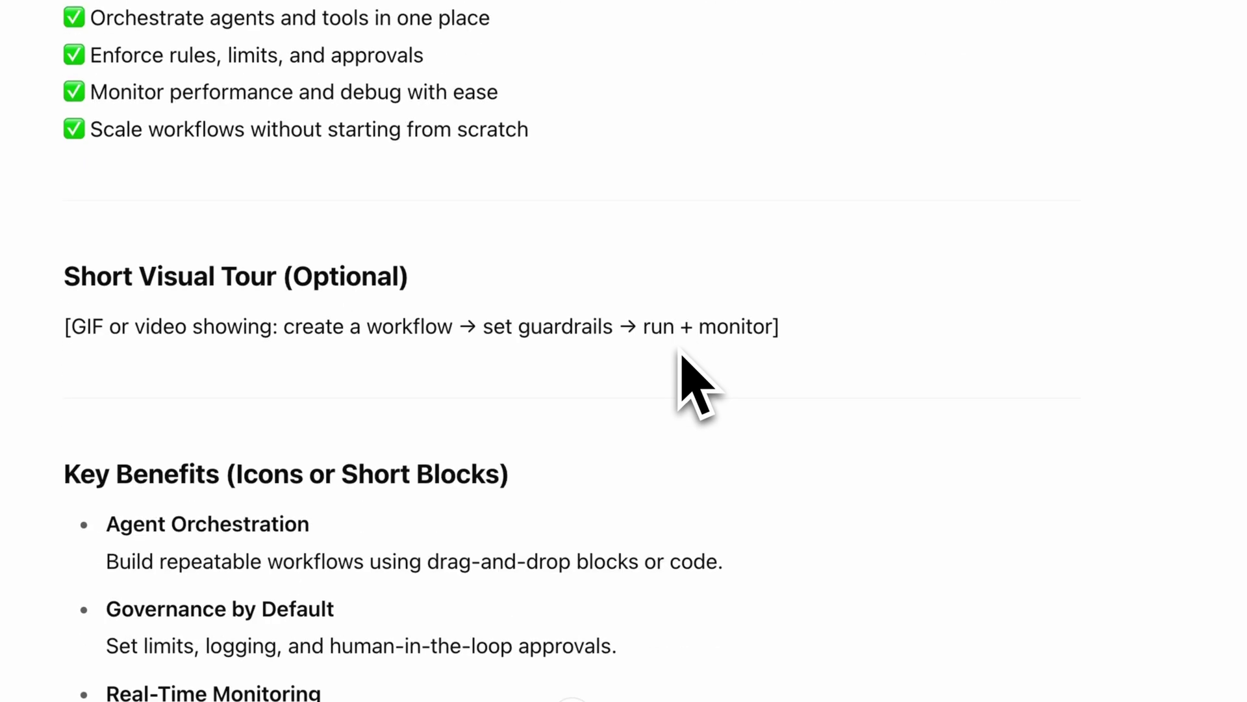
pyautogui.scroll(-8, 682, 357)
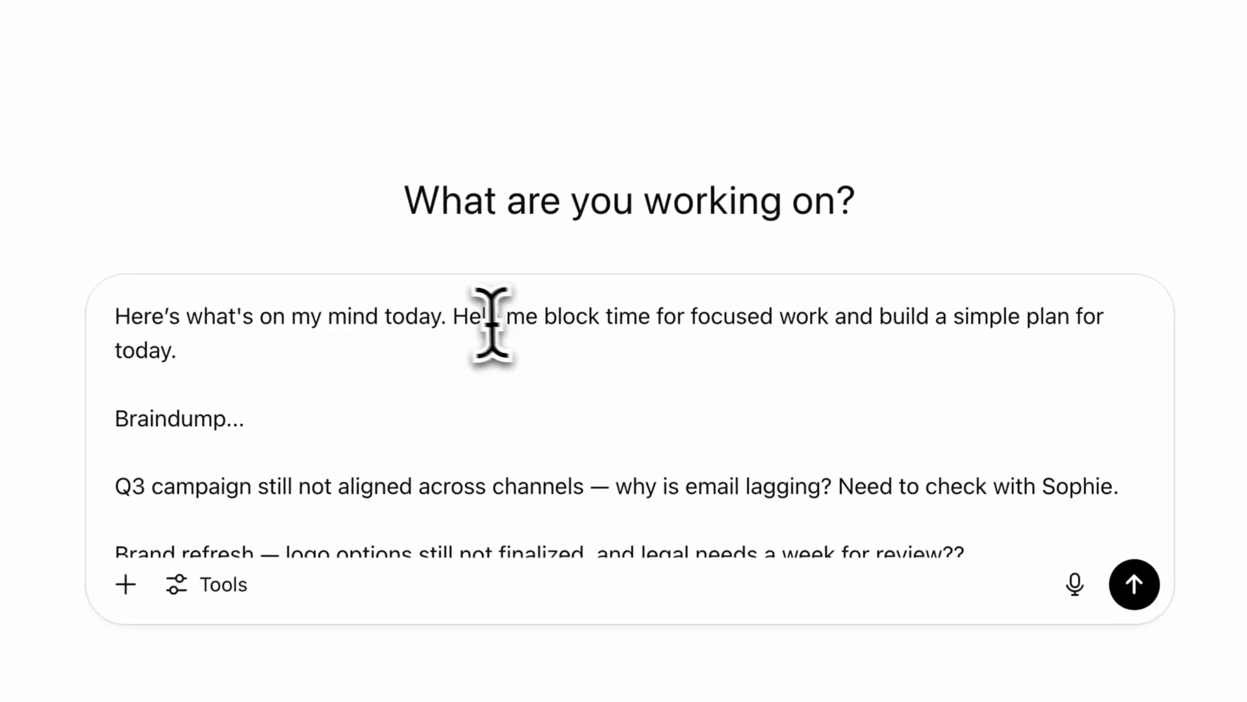
# - Check and submit the braindump prompt asking to block time for focused work and build a simple plan for today
pyautogui.moveTo(453, 316); pyautogui.dragTo(513, 375)
pyautogui.click(370, 417)
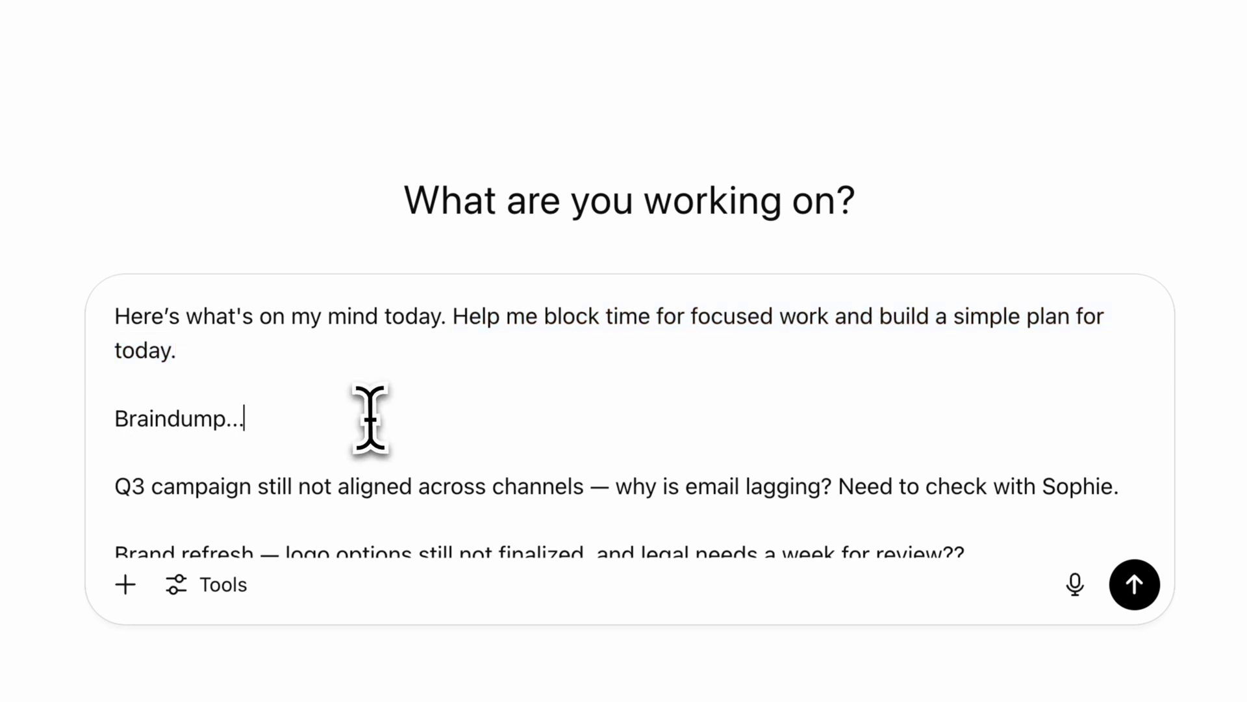
pyautogui.moveTo(260, 424); pyautogui.dragTo(102, 423)
pyautogui.click(300, 426)
pyautogui.scroll(-3, 301, 424)
pyautogui.scroll(3, 301, 425)
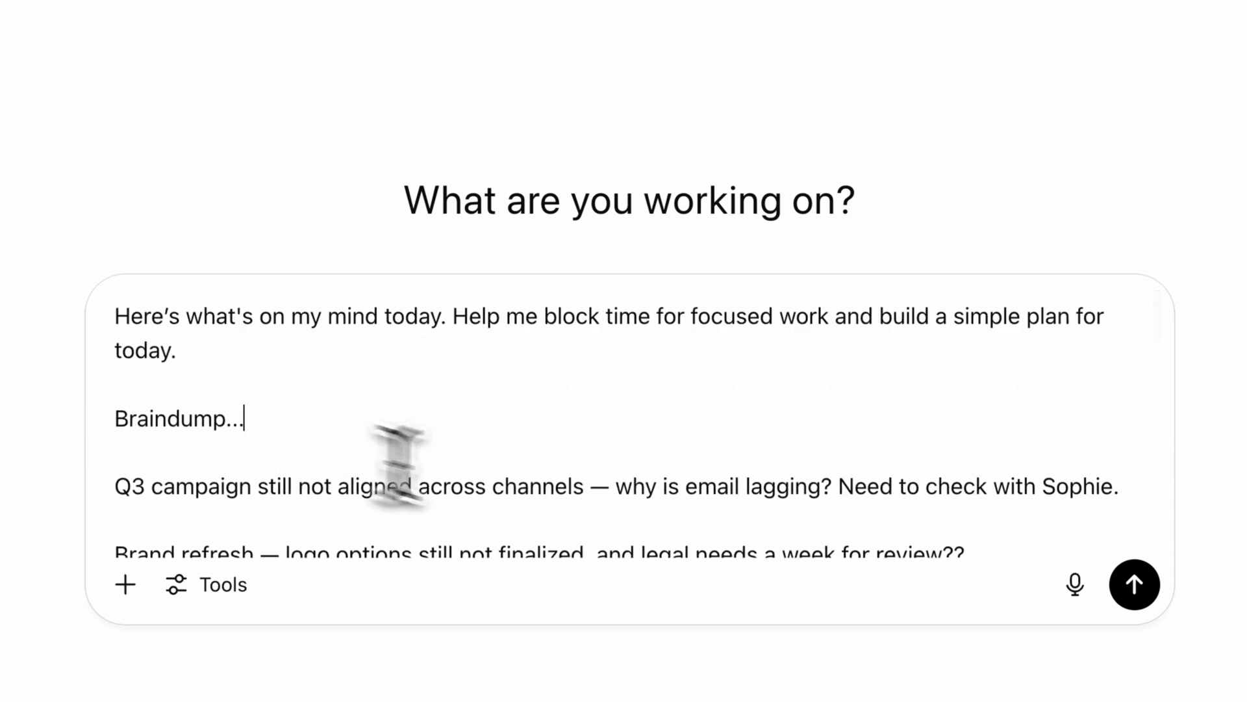
pyautogui.click(1134, 584)
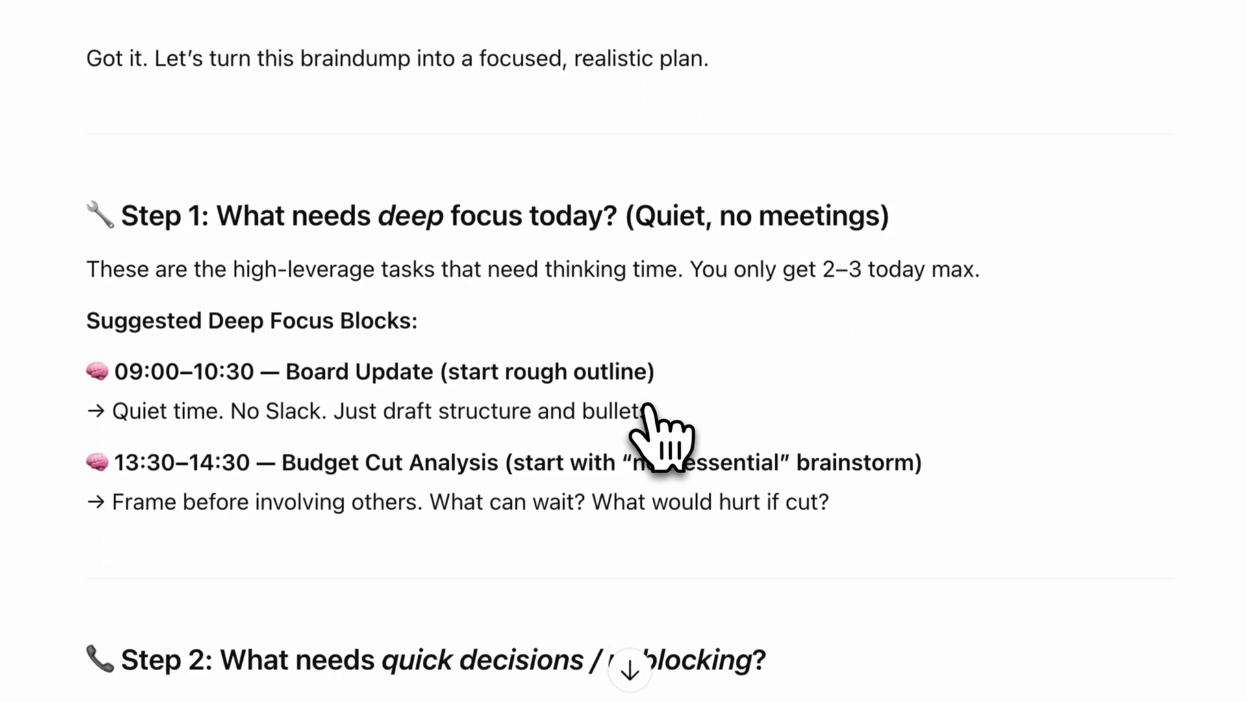
# - Read through the day plan, from the deep focus blocks to the final suggested schedule
pyautogui.scroll(-2, 657, 429)
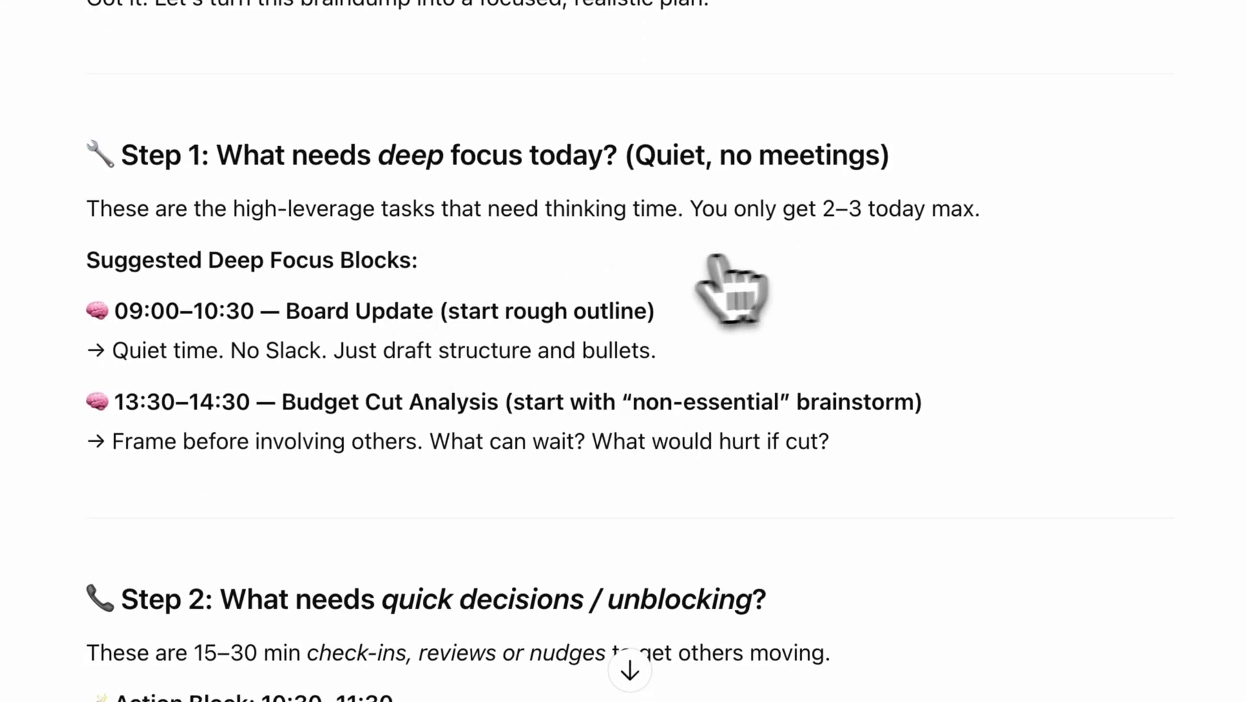
pyautogui.scroll(-2, 361, 323)
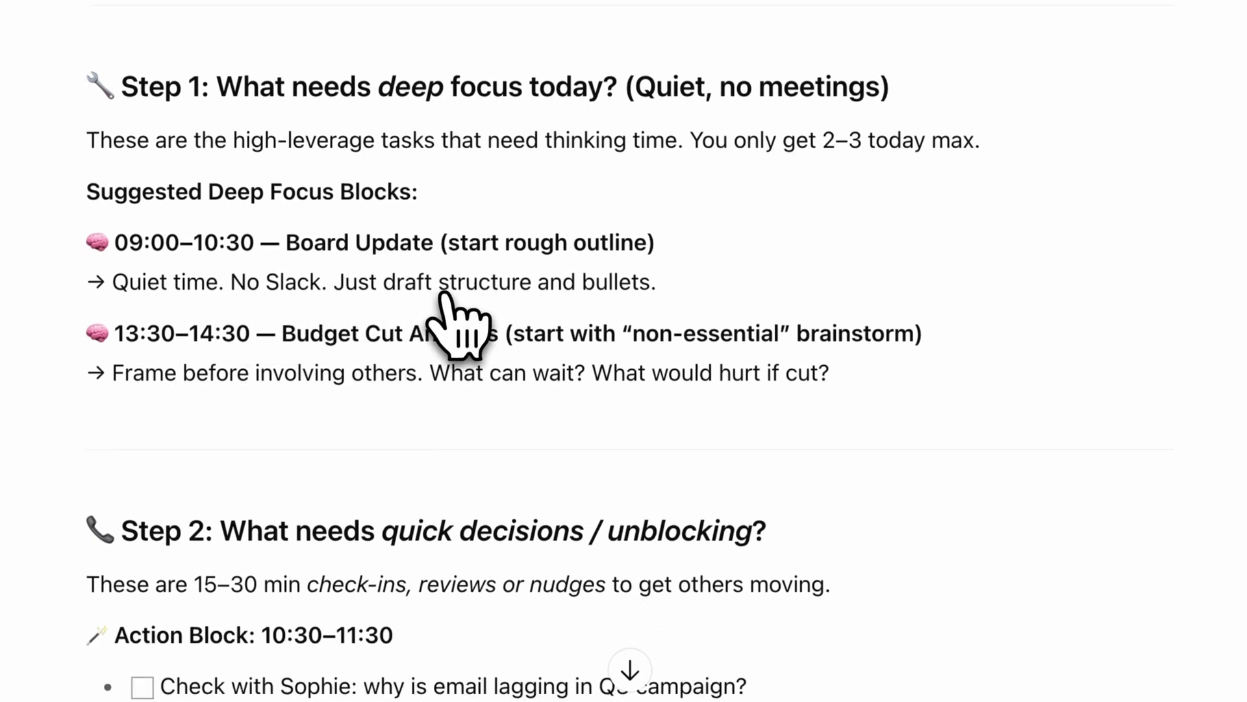
pyautogui.scroll(-10, 430, 351)
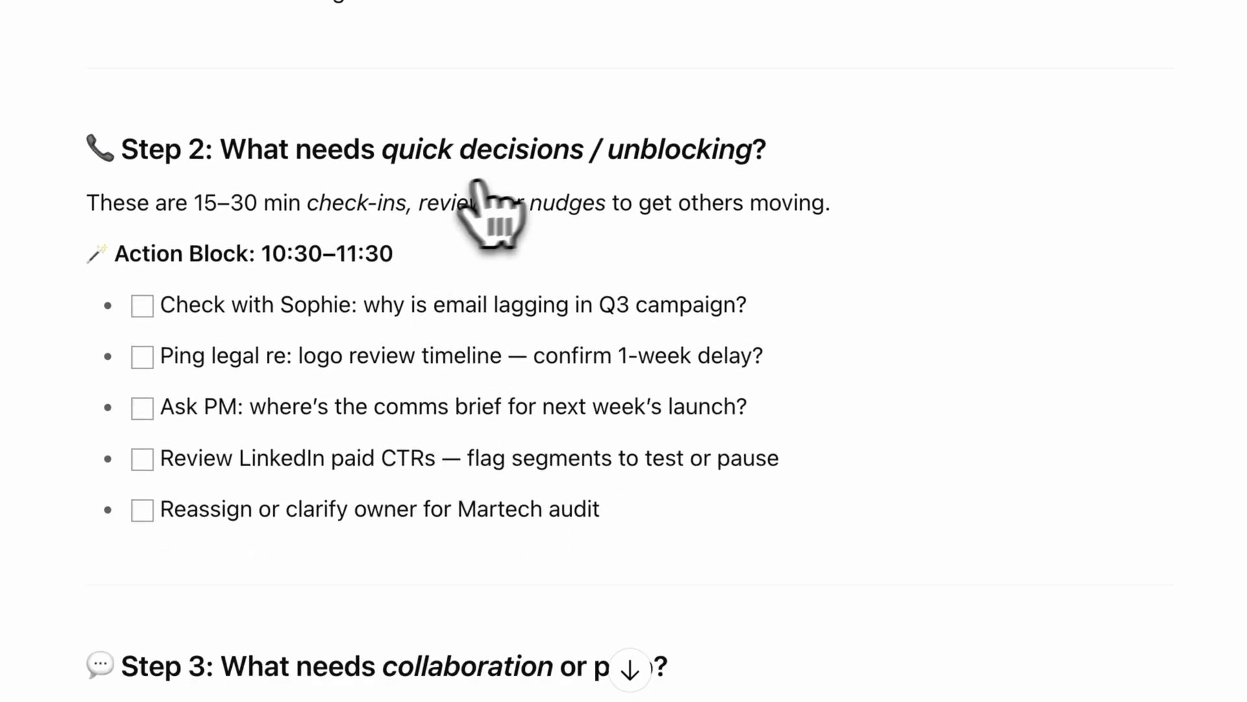
pyautogui.scroll(-2, 468, 325)
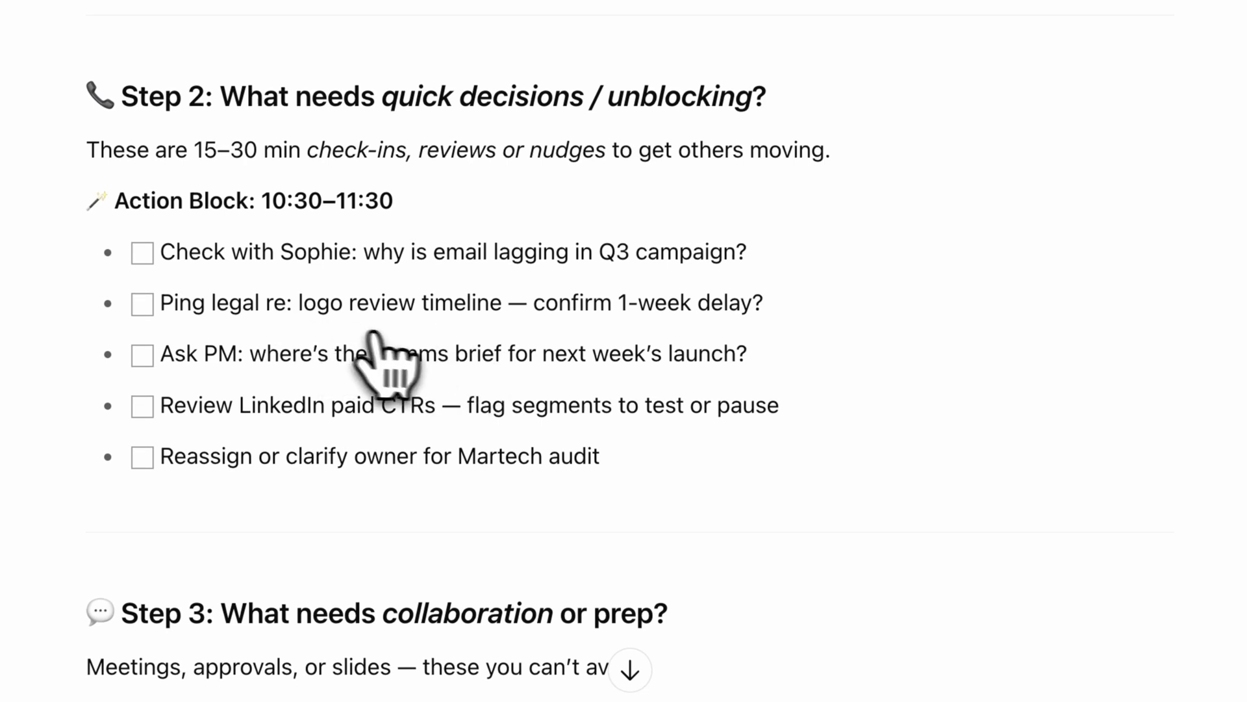
pyautogui.scroll(-10, 374, 333)
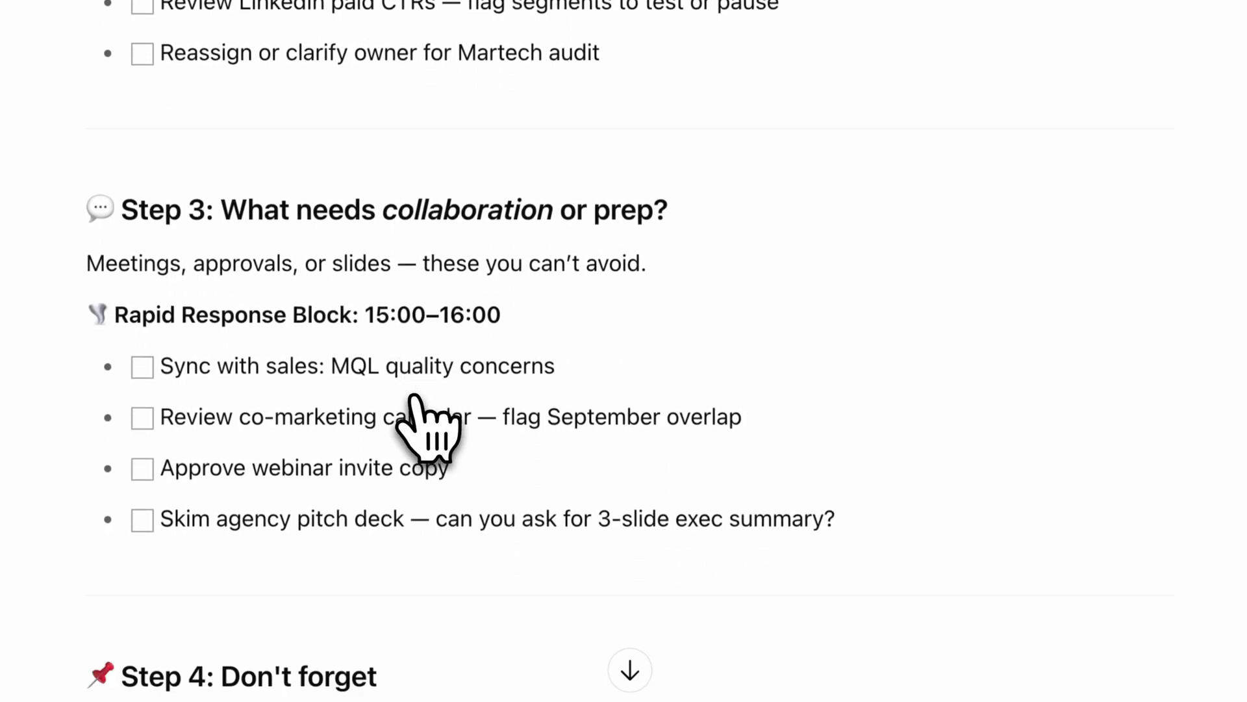
pyautogui.scroll(-1, 413, 397)
pyautogui.scroll(-12, 413, 398)
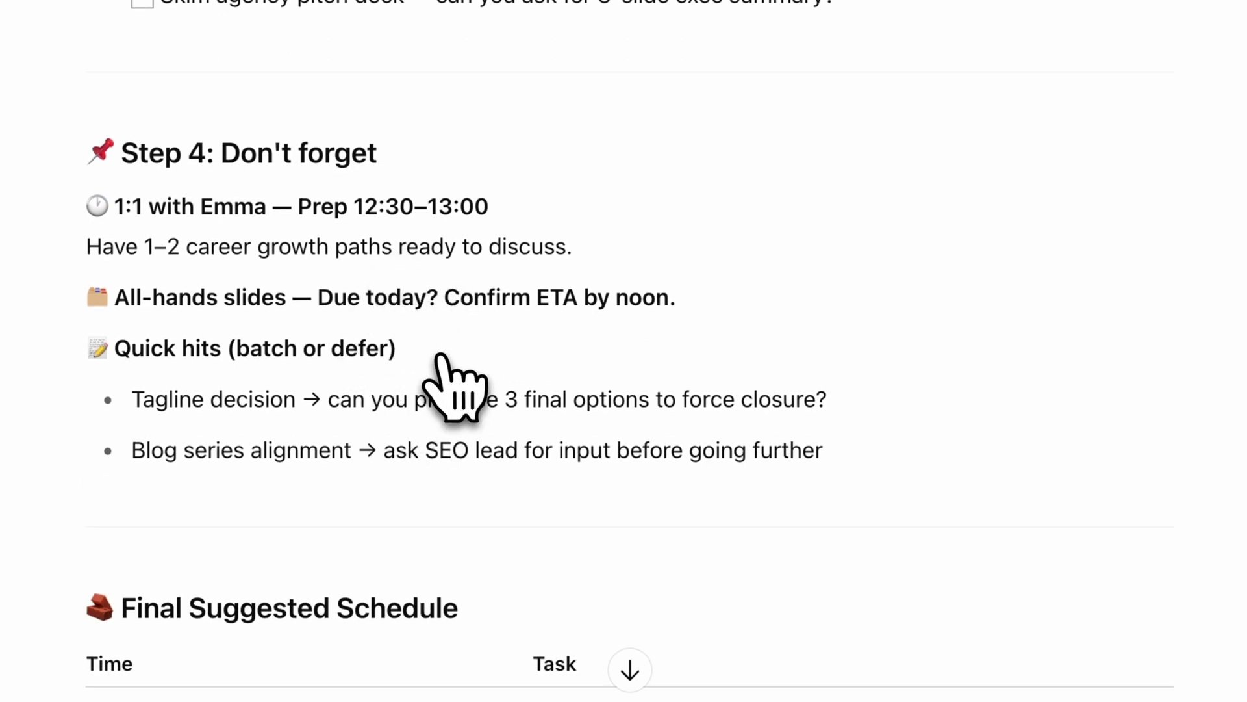
pyautogui.scroll(-15, 441, 357)
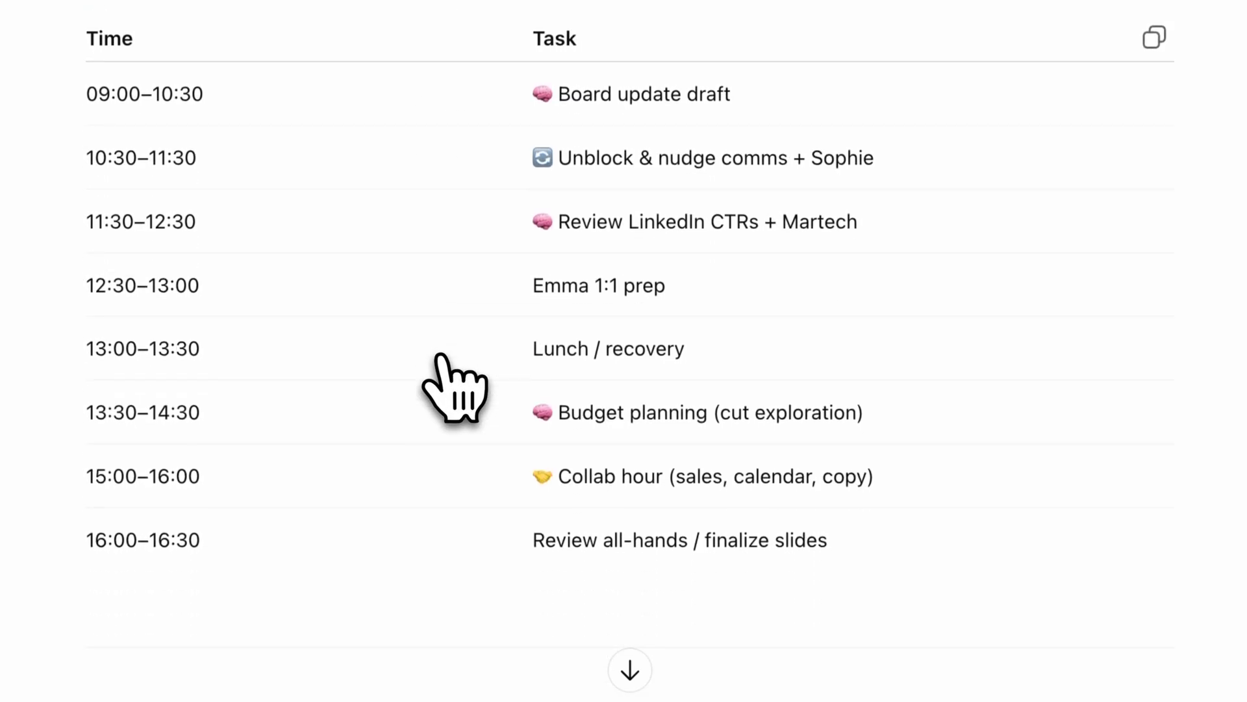
pyautogui.scroll(-6, 441, 357)
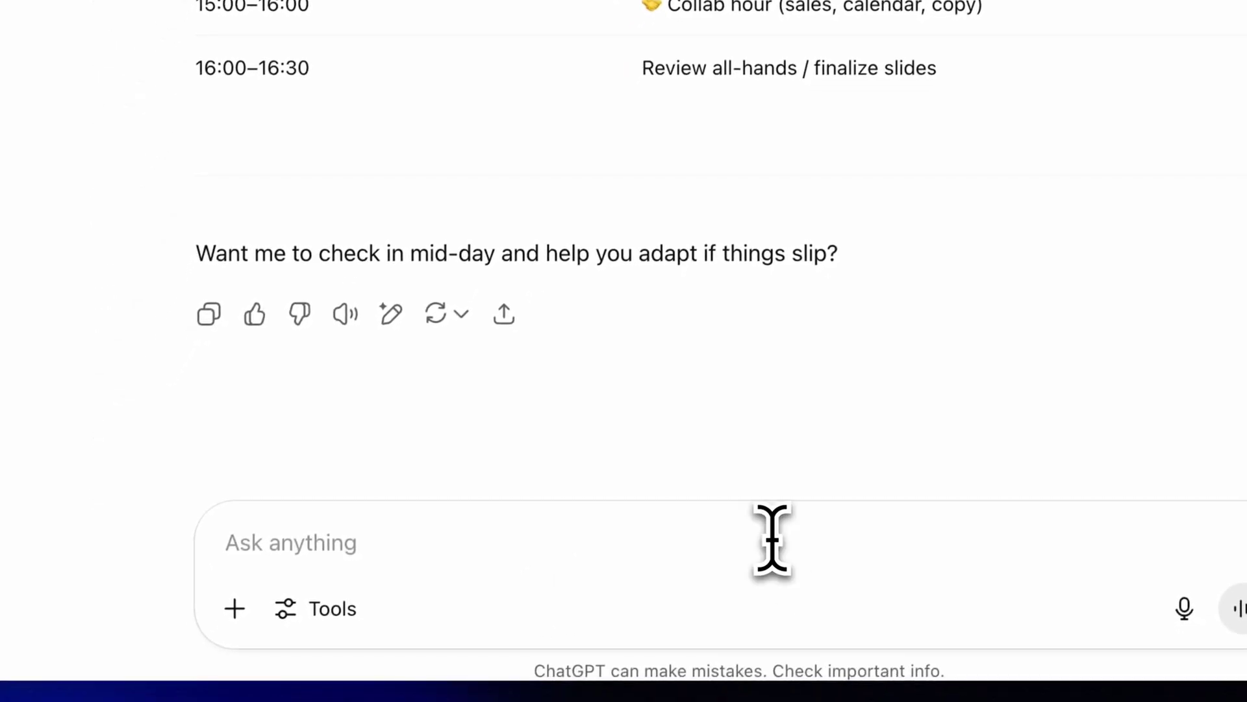
# - Ask for a few tips to avoid distractions and stay focused
pyautogui.write('"Can you add a few tips to avoid distractions and stay focused?')
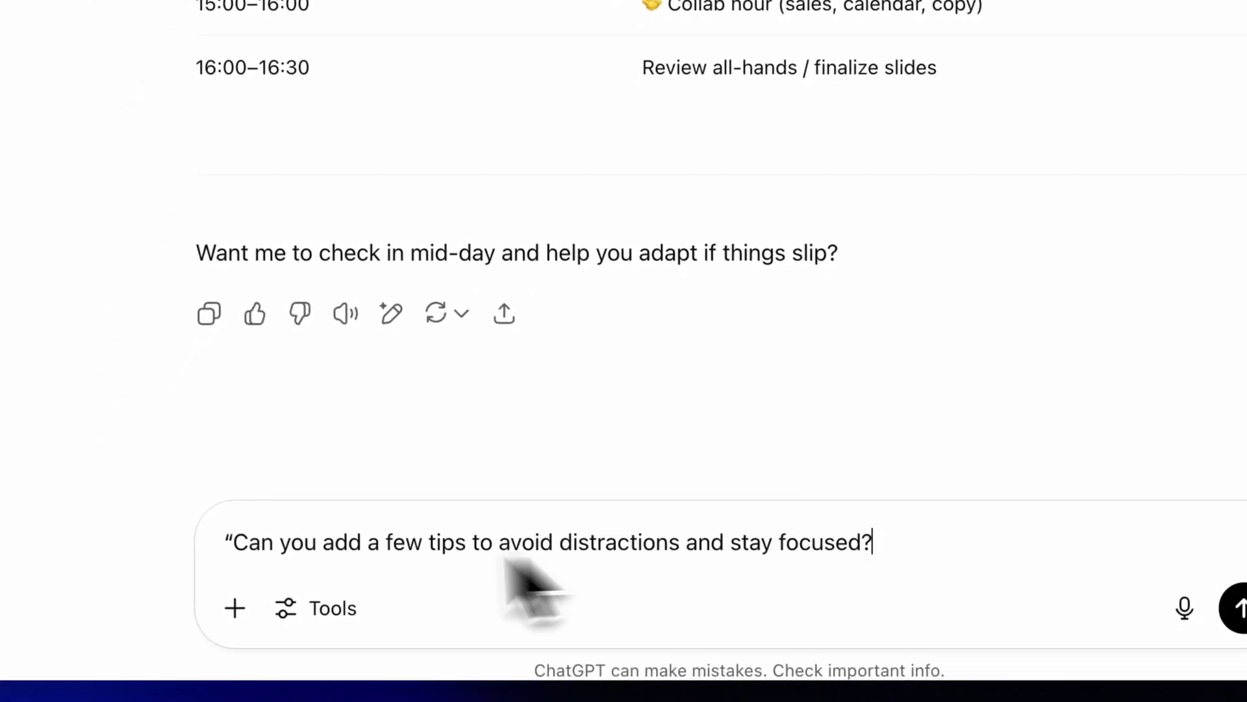
pyautogui.click(1241, 609)
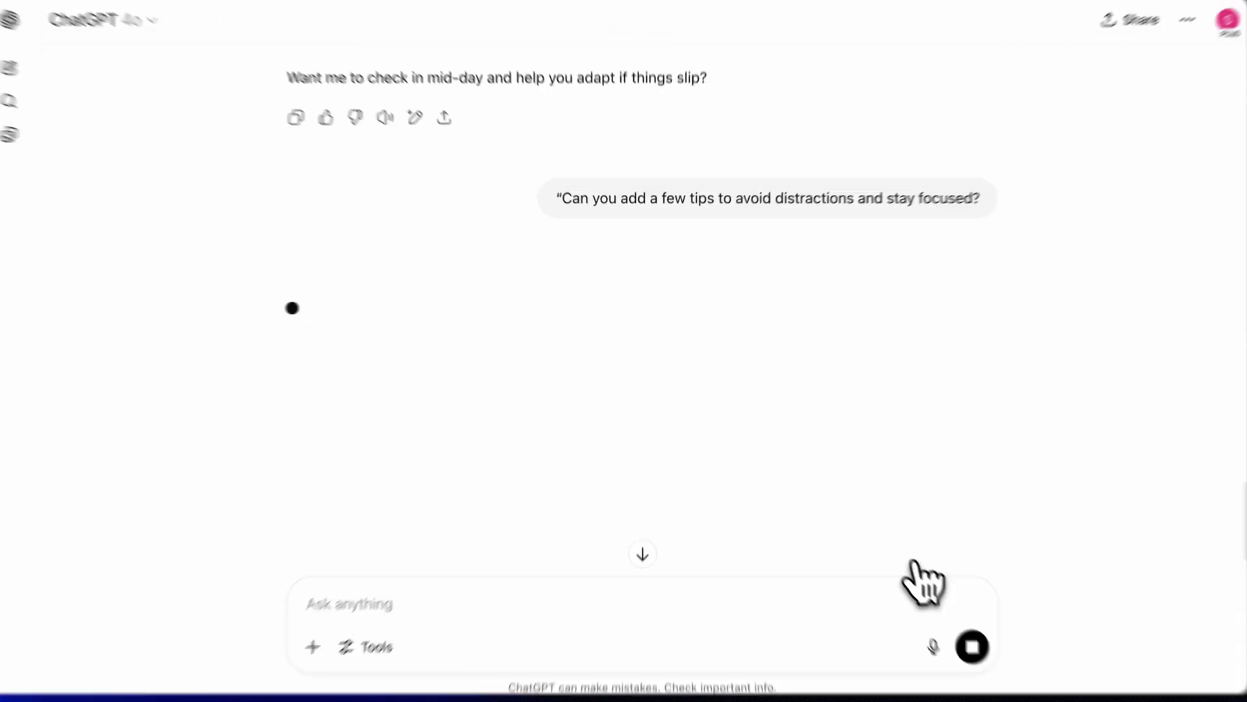
# - Read through the focus tips for before and during deep work, highlighting individual tip headings
pyautogui.scroll(-3, 871, 516)
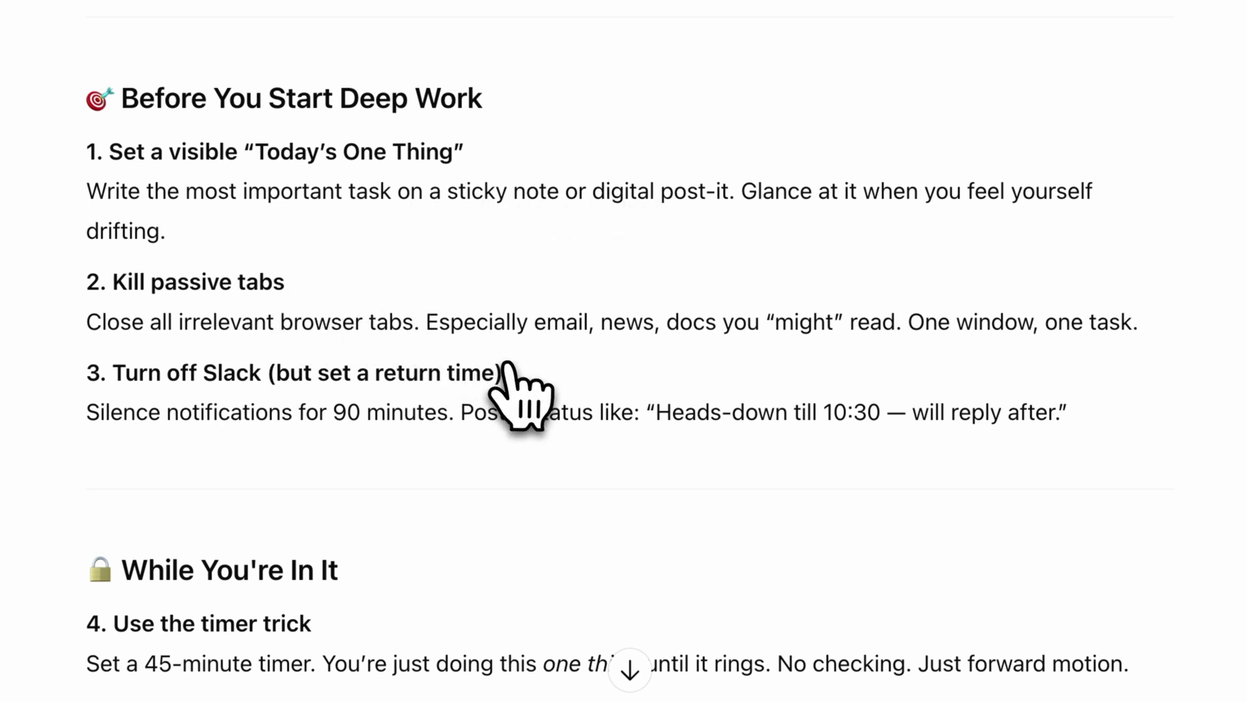
pyautogui.scroll(-5, 508, 364)
pyautogui.moveTo(124, 196); pyautogui.dragTo(266, 196)
pyautogui.click(364, 223)
pyautogui.scroll(-5, 390, 364)
pyautogui.moveTo(89, 287); pyautogui.dragTo(326, 287)
pyautogui.click(455, 332)
pyautogui.scroll(-5, 500, 424)
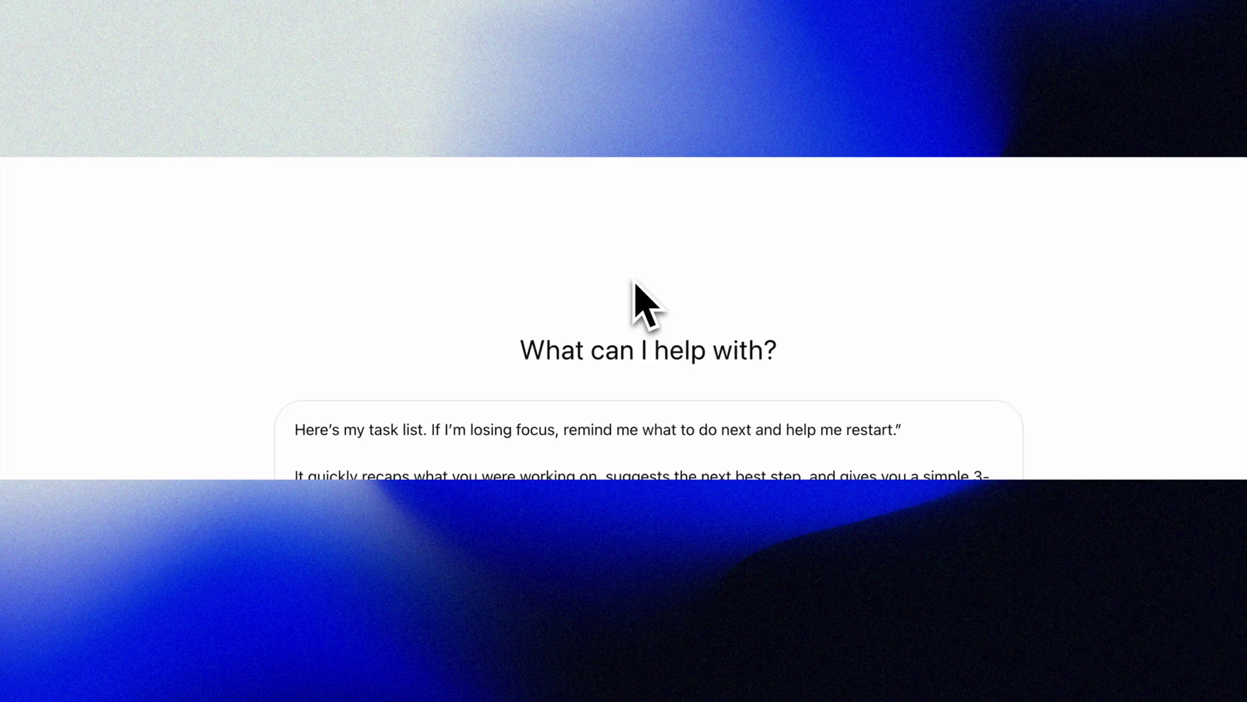
# - Check and submit the task-list prompt asking what to do next and how to restart when losing focus, and read the recap
pyautogui.click(586, 430)
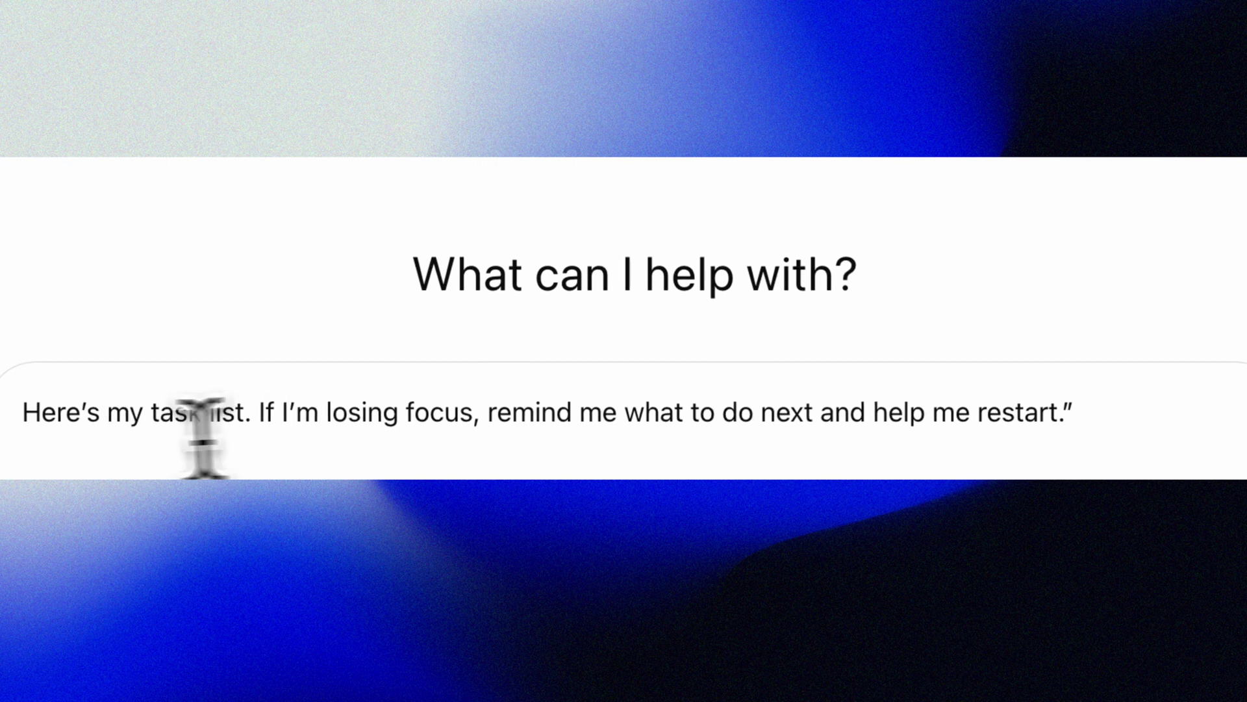
pyautogui.moveTo(25, 419); pyautogui.dragTo(747, 419)
pyautogui.press('Left')
pyautogui.moveTo(871, 388); pyautogui.dragTo(1075, 416)
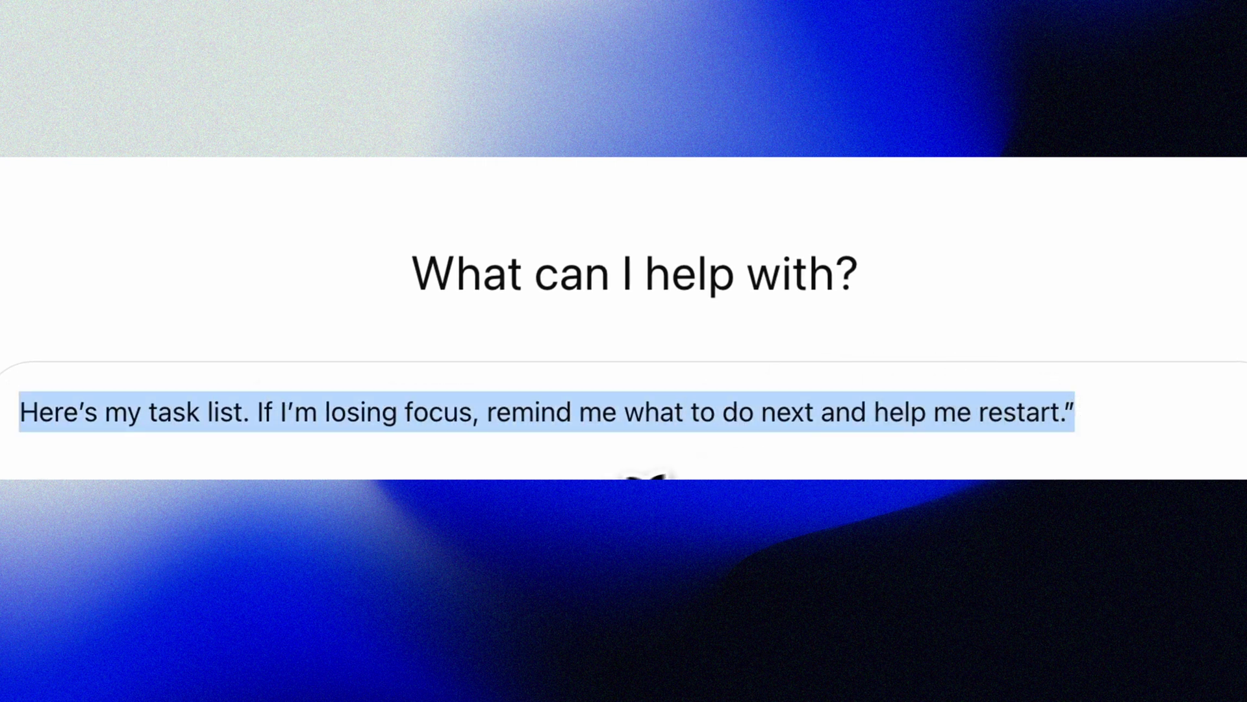
pyautogui.click(647, 475)
pyautogui.press('Return')
pyautogui.scroll(-5, 641, 459)
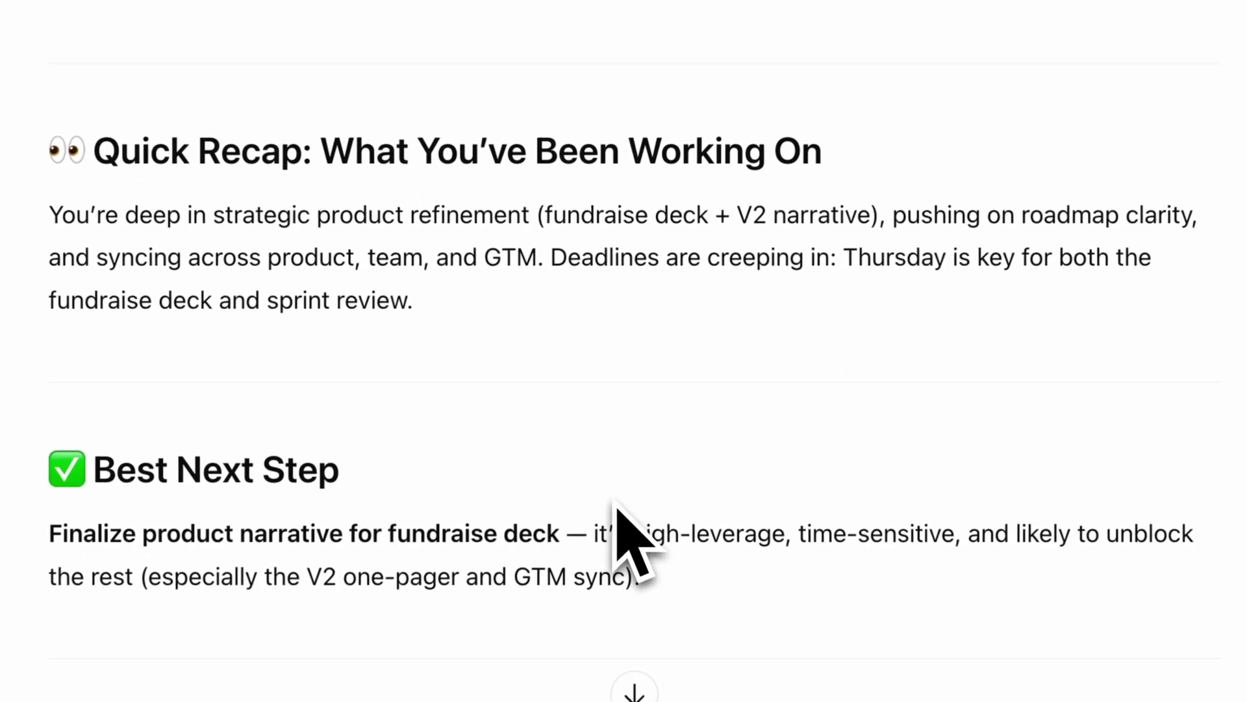
# - Read through the recommended next step and the restart plan, highlighting the closing question about checking in again
pyautogui.scroll(-2, 635, 448)
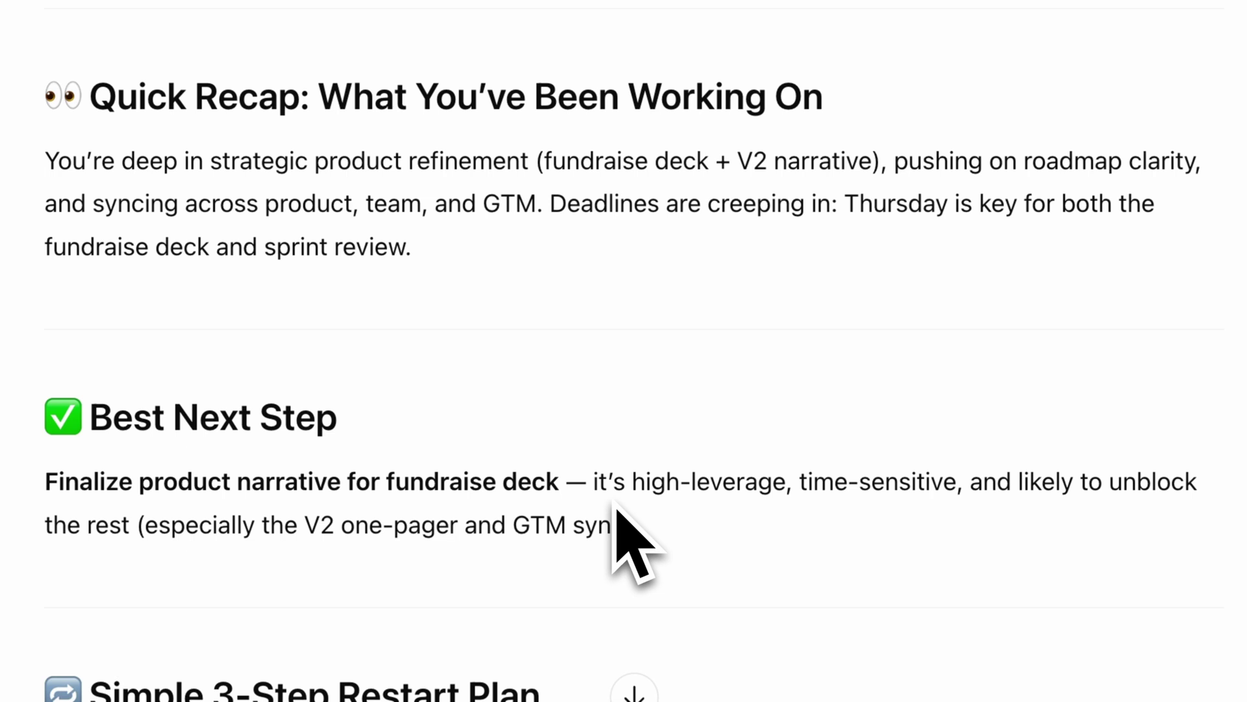
pyautogui.scroll(-4, 616, 514)
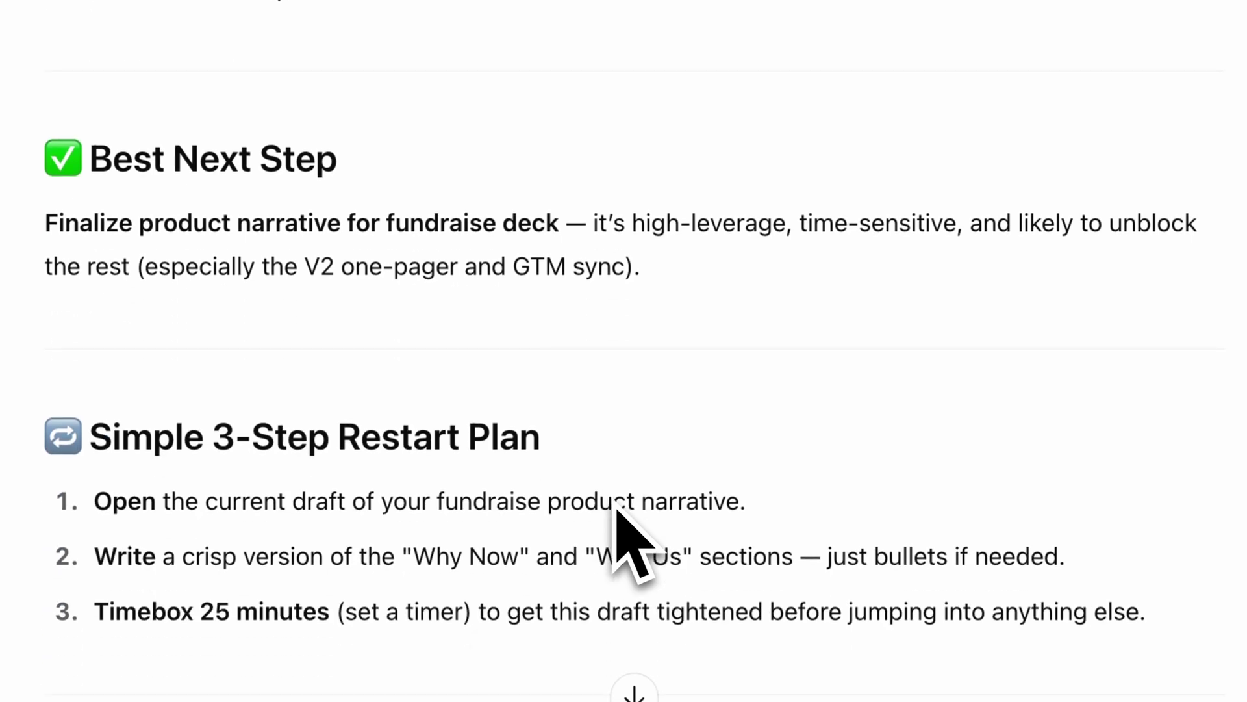
pyautogui.scroll(-4, 616, 513)
pyautogui.scroll(-2, 616, 511)
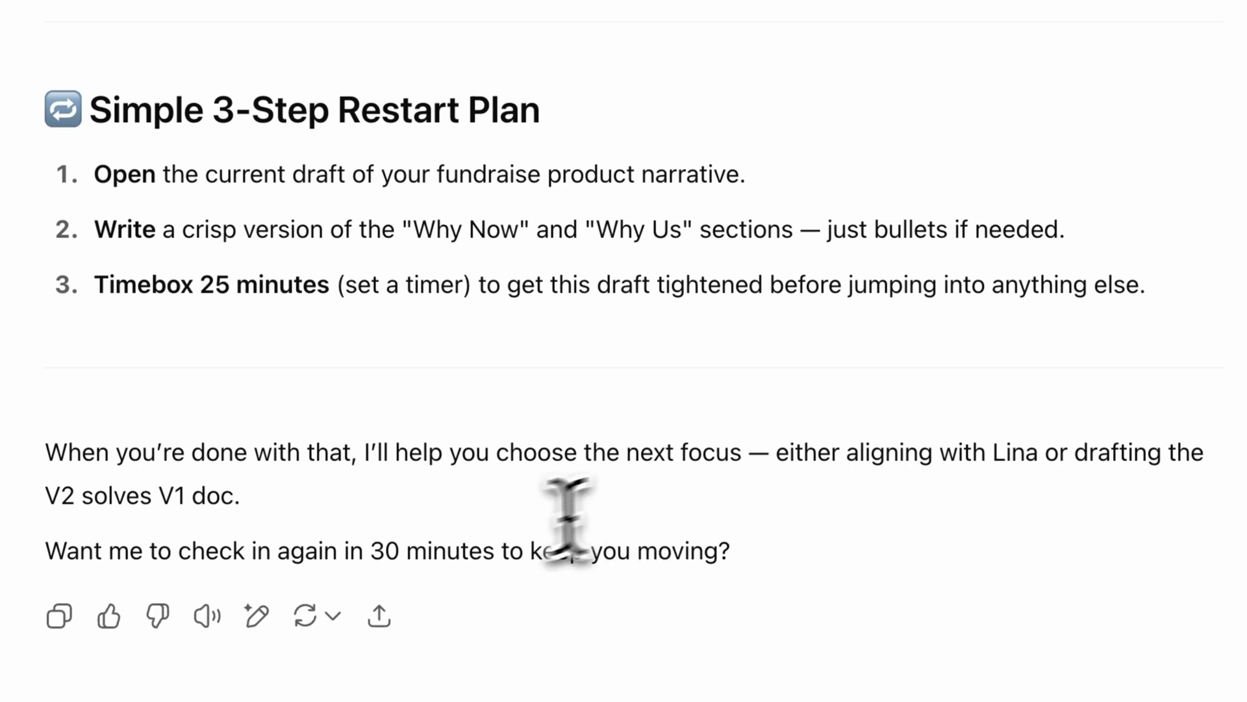
pyautogui.moveTo(48, 551); pyautogui.dragTo(789, 528)
# - Ask "Can you also break that first task into smaller chunks?" as a follow-up in the same chat
pyautogui.click(543, 613)
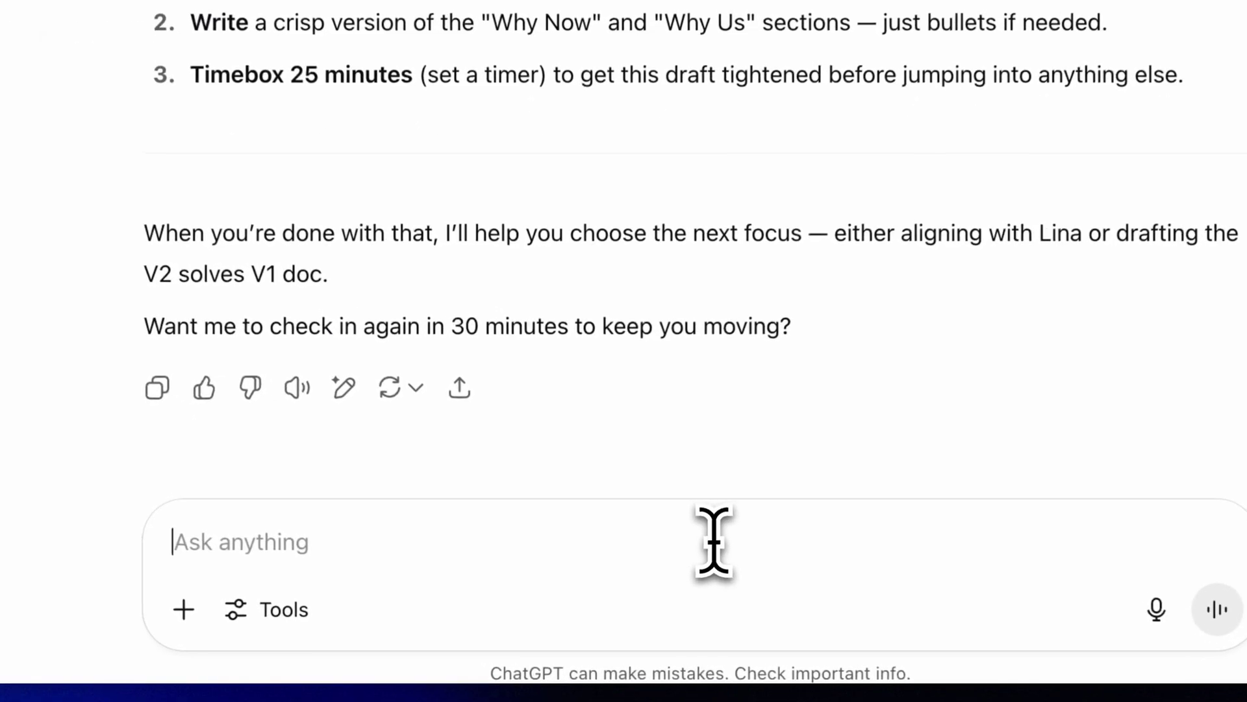
pyautogui.write('Can you also break that first task into smaller chunks?')
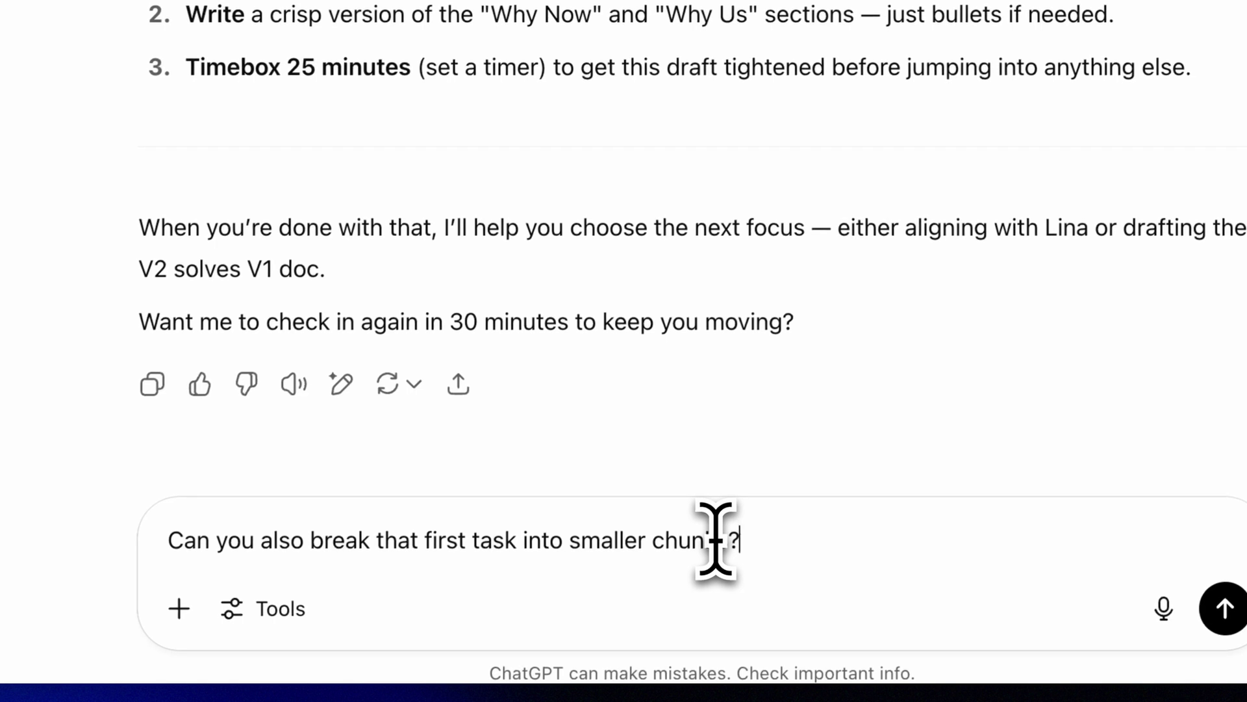
pyautogui.press('Return')
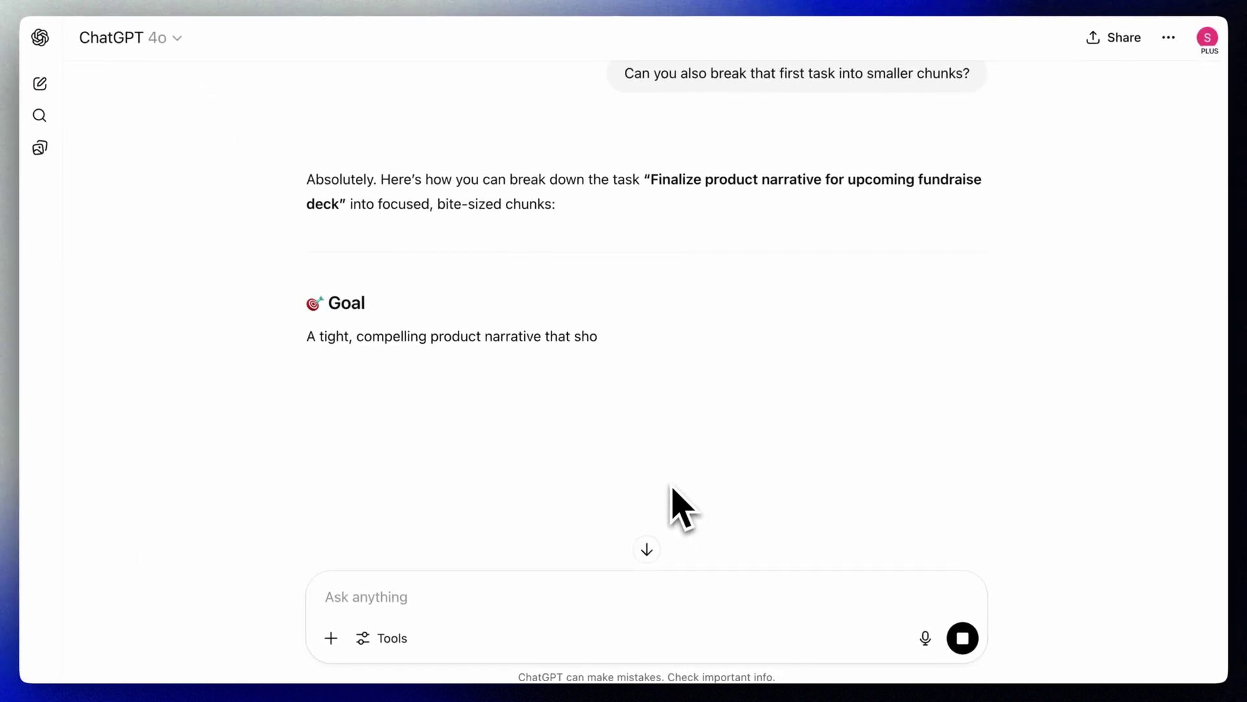